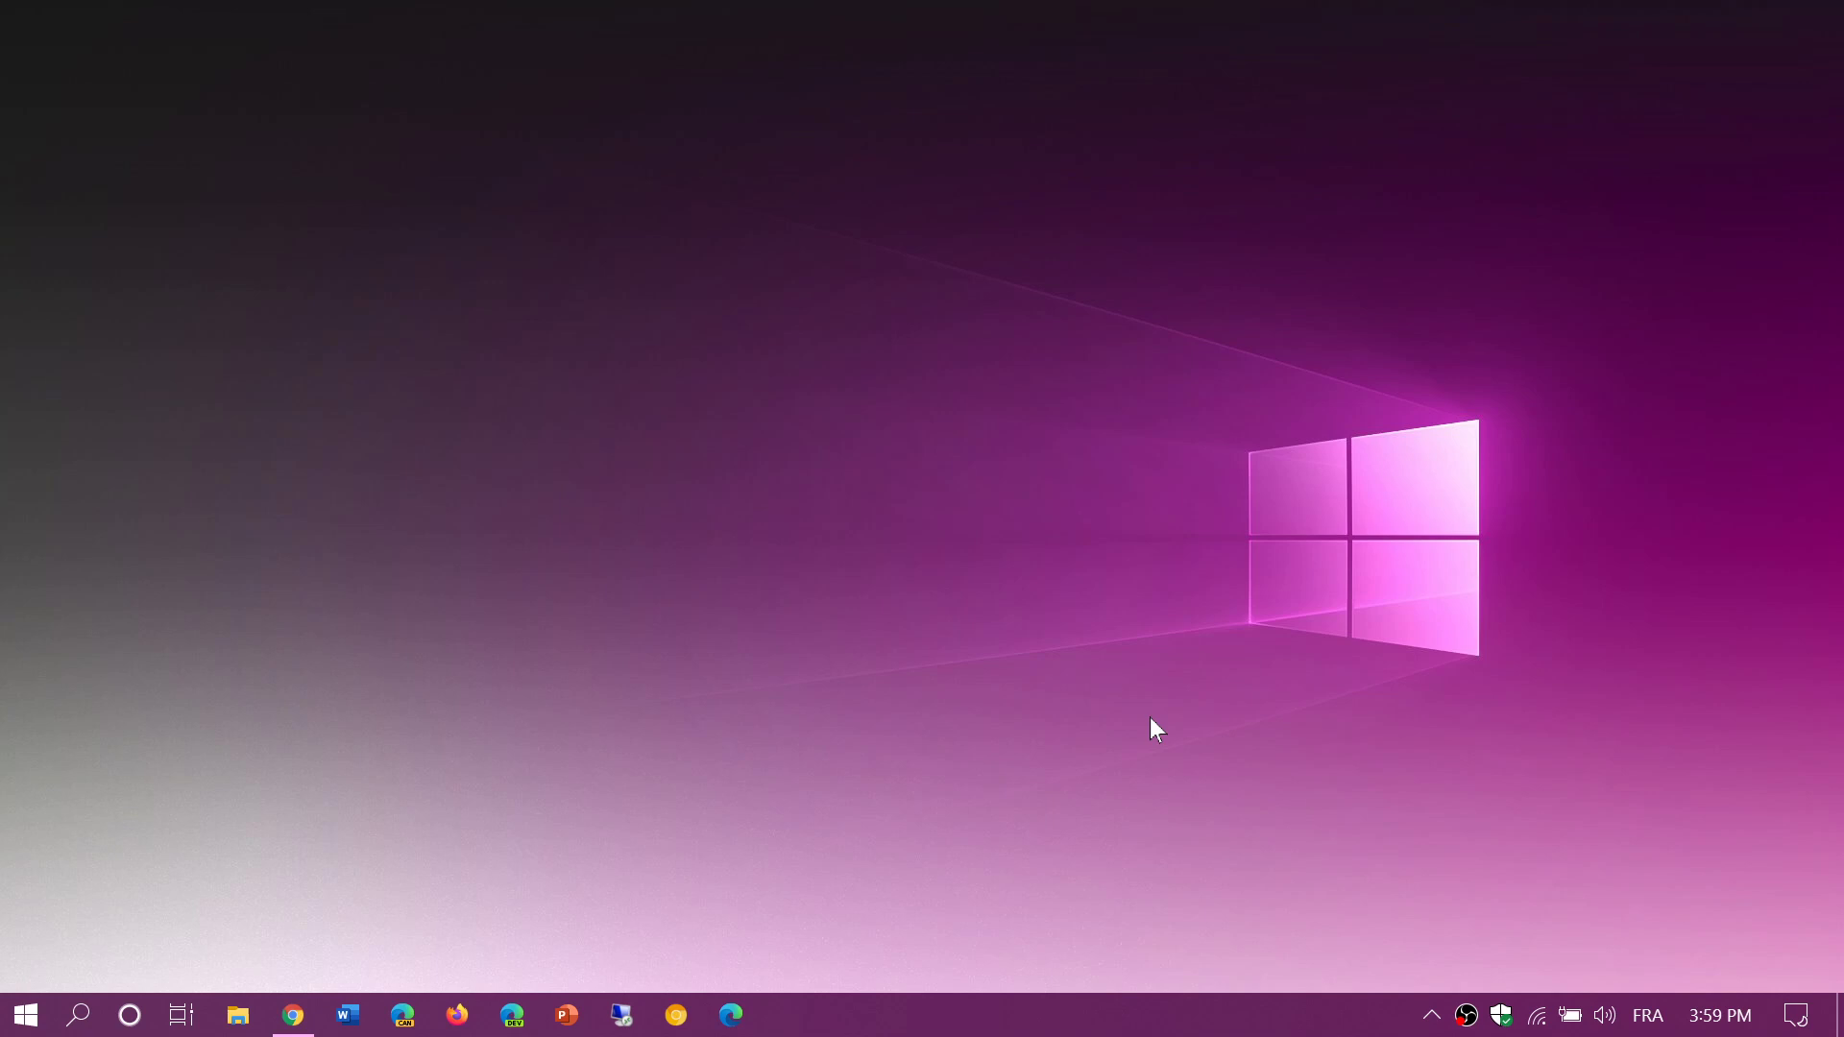
# Restore Chrome and load the Weather Radar Blainville page in a new tab.
pyautogui.click(293, 1015)
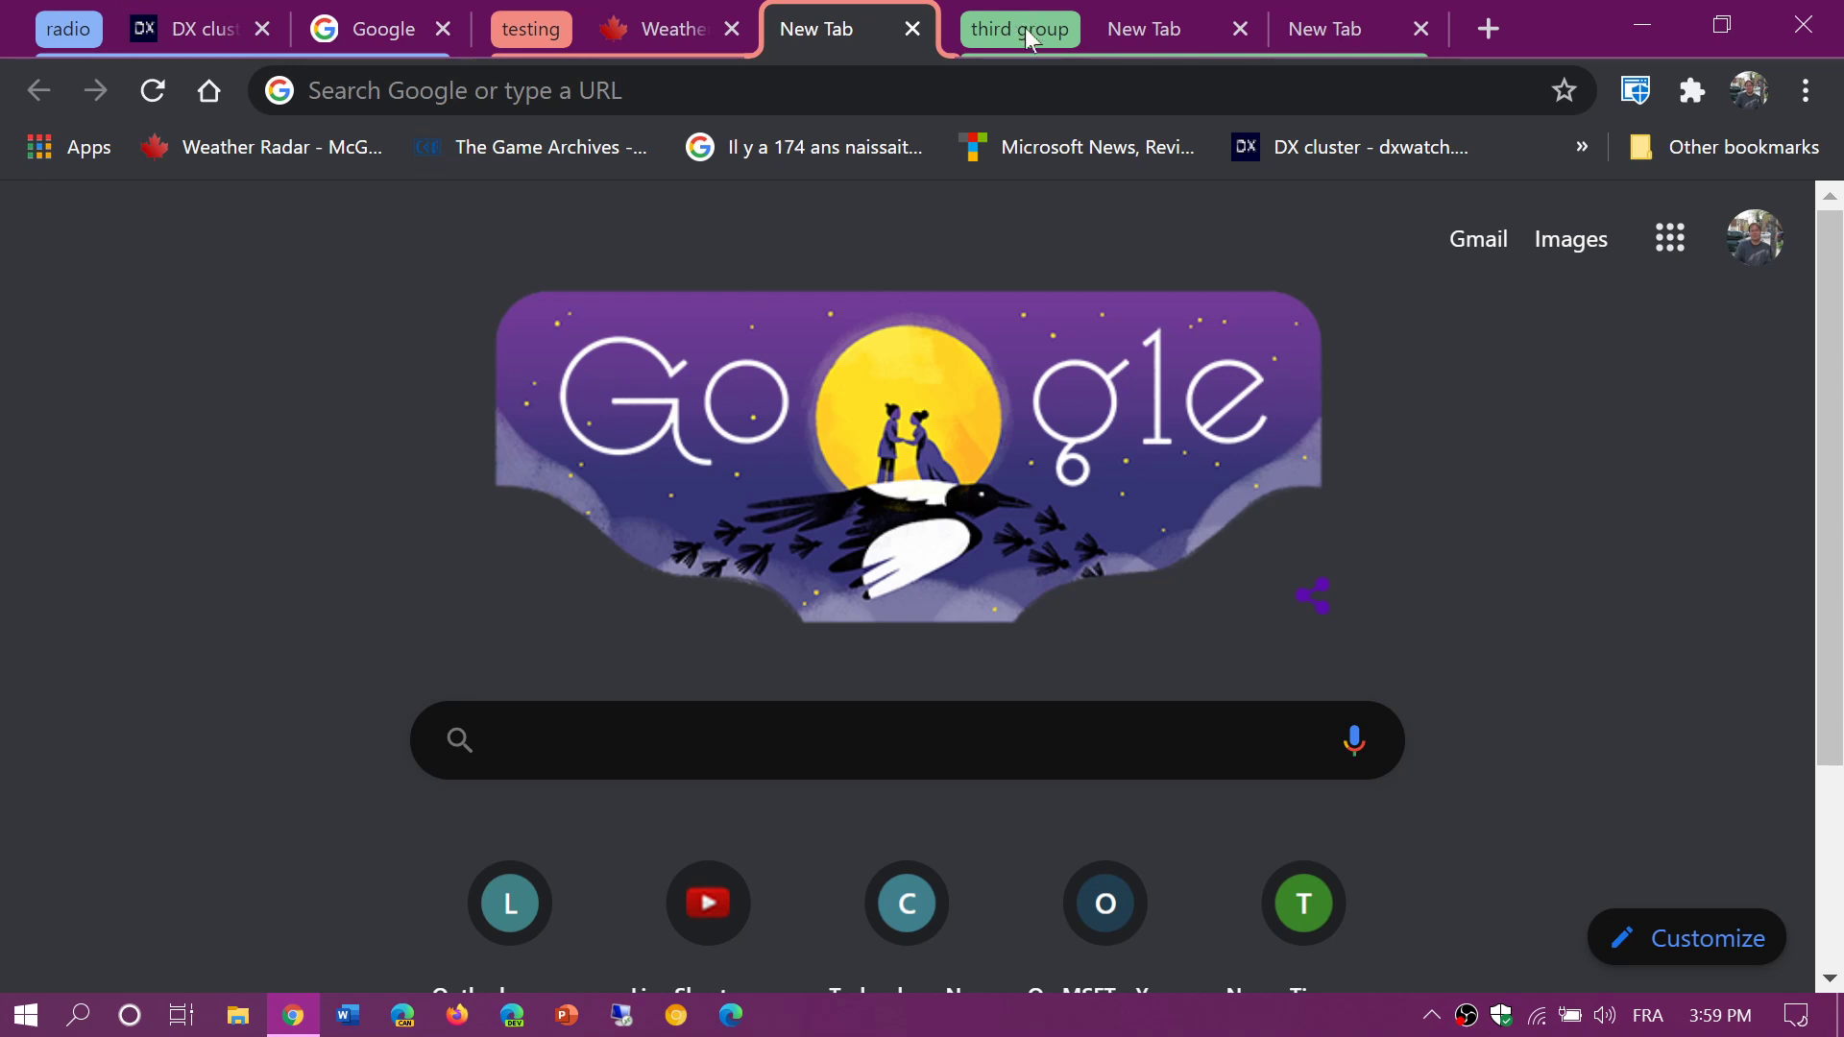
pyautogui.click(1487, 29)
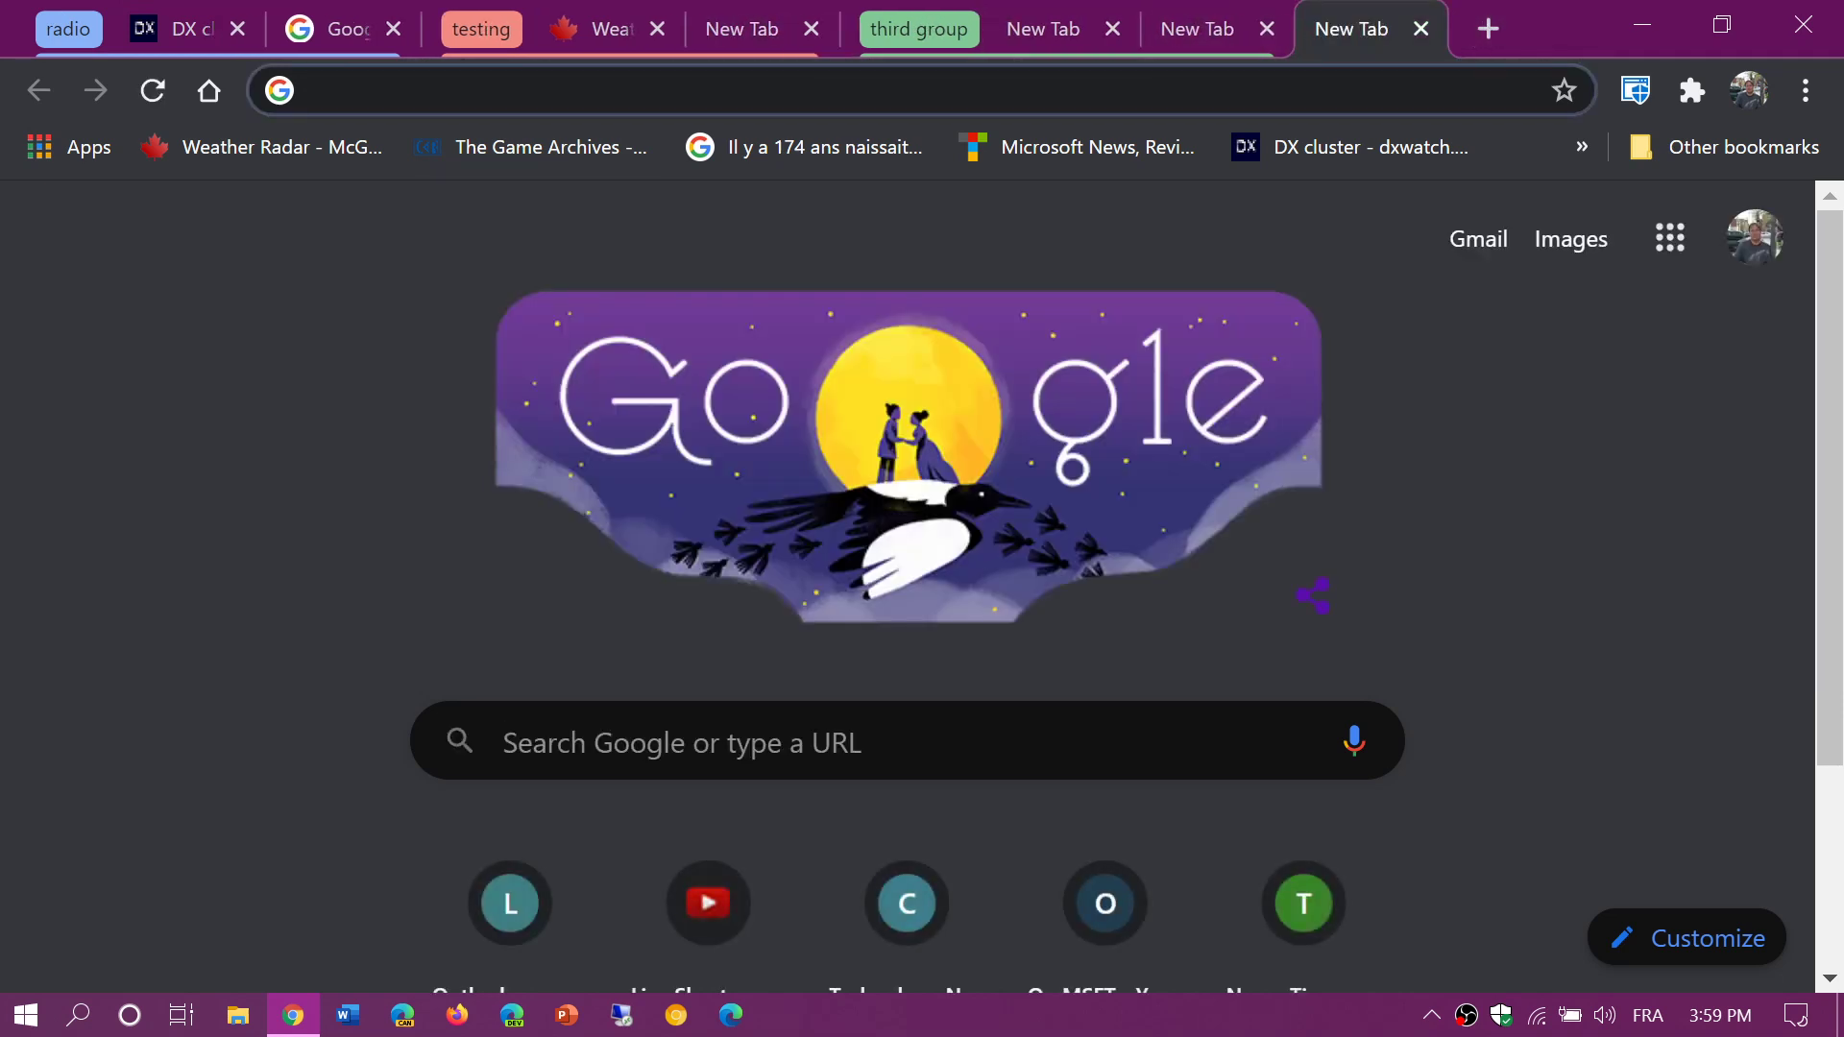
pyautogui.click(581, 149)
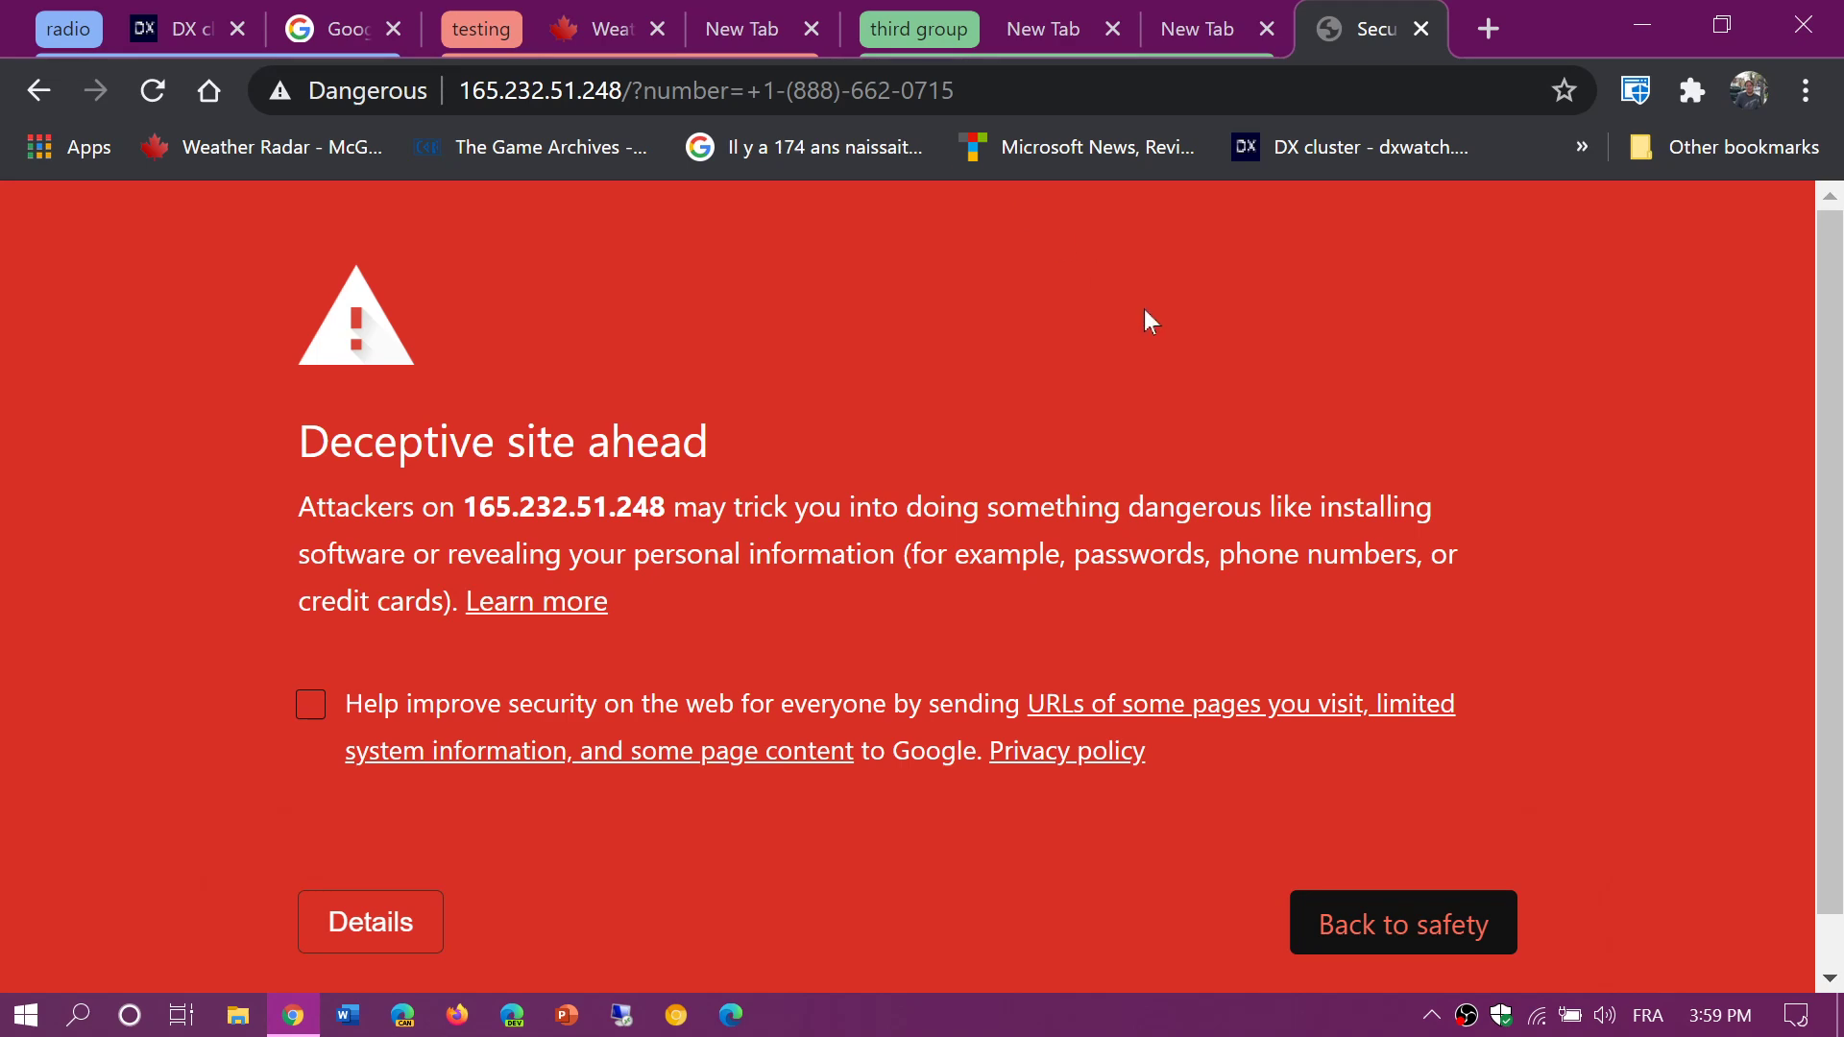
pyautogui.click(281, 145)
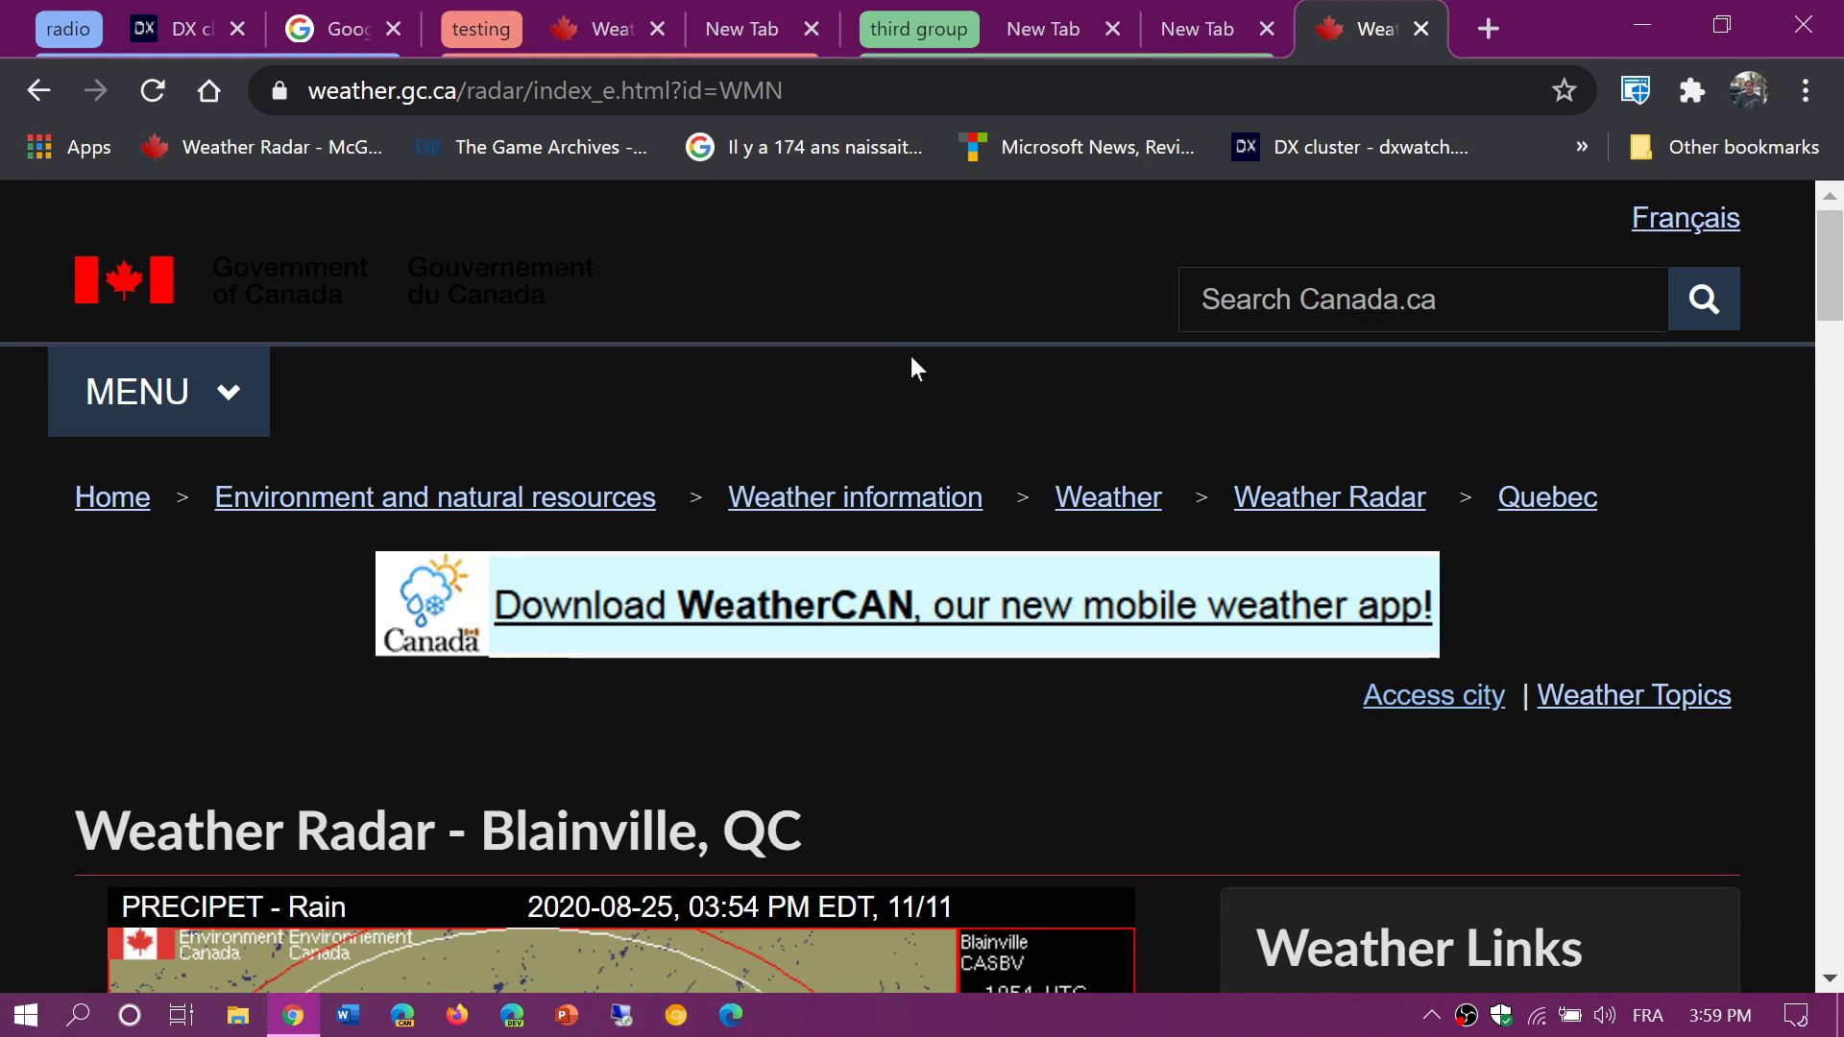
pyautogui.scroll(-3, 912, 367)
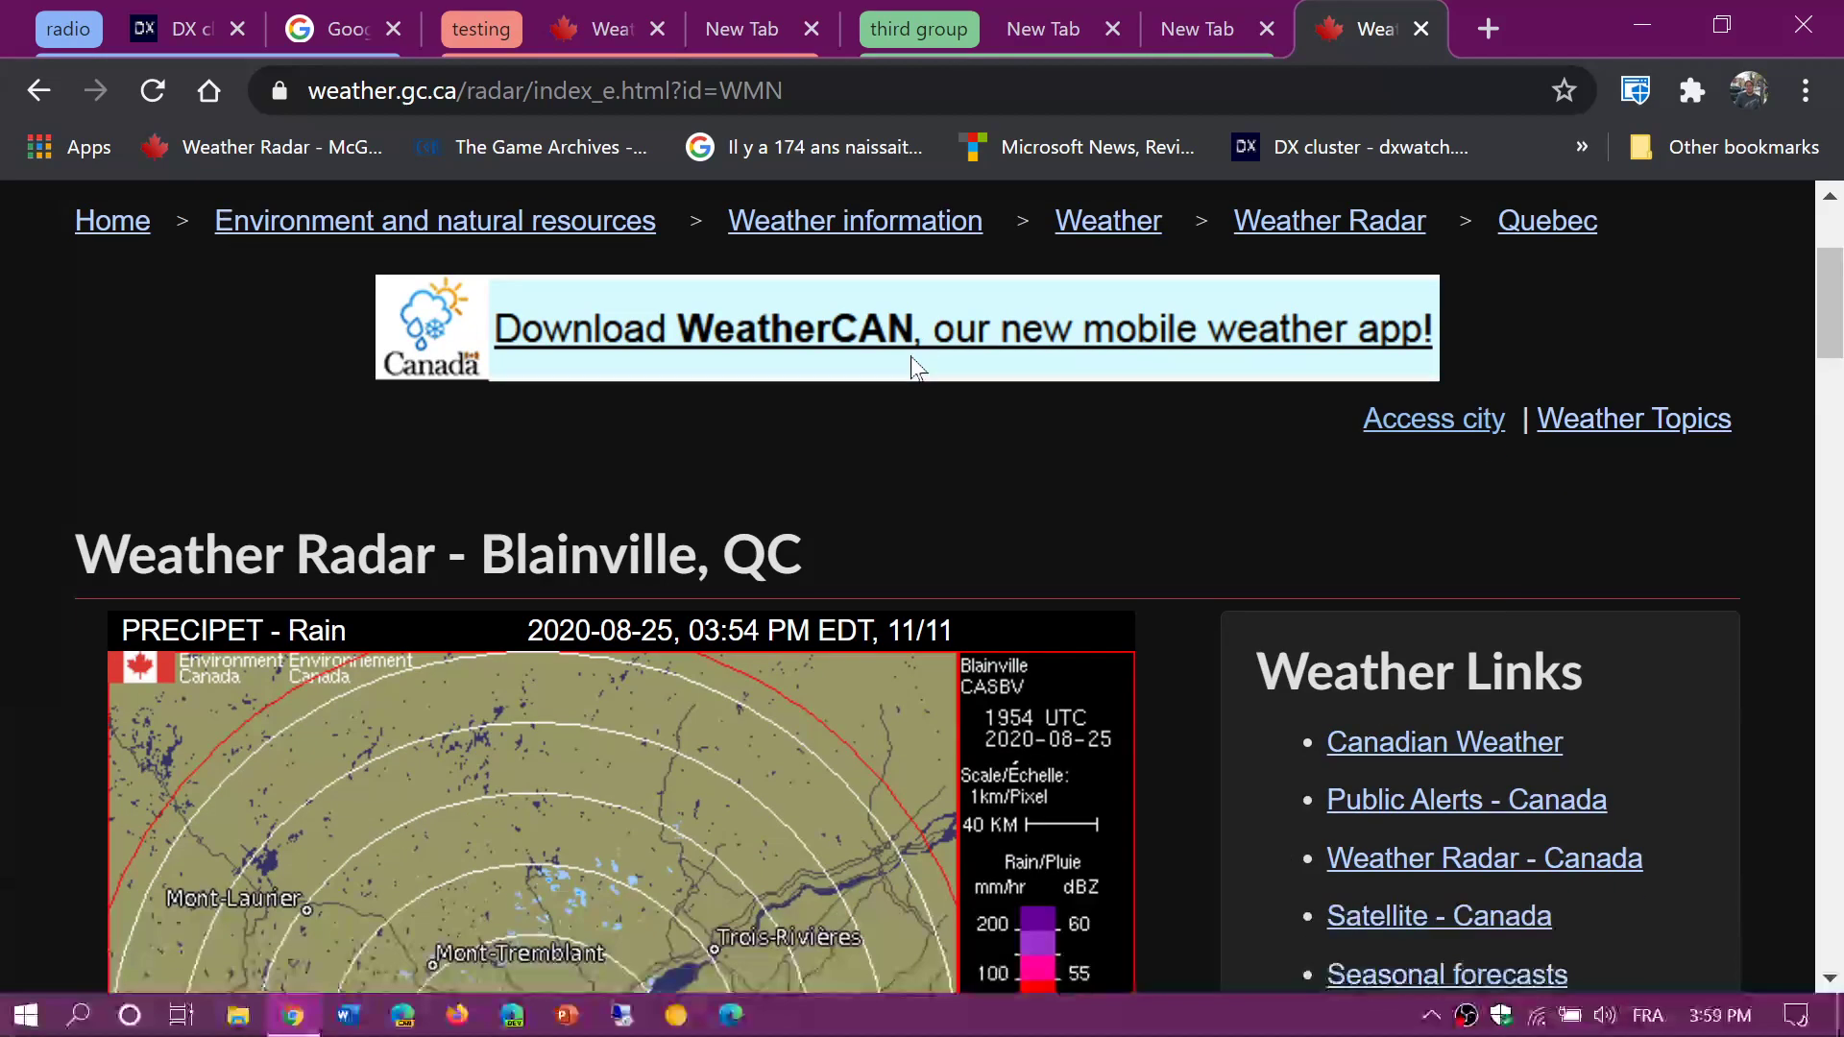
pyautogui.scroll(3, 912, 367)
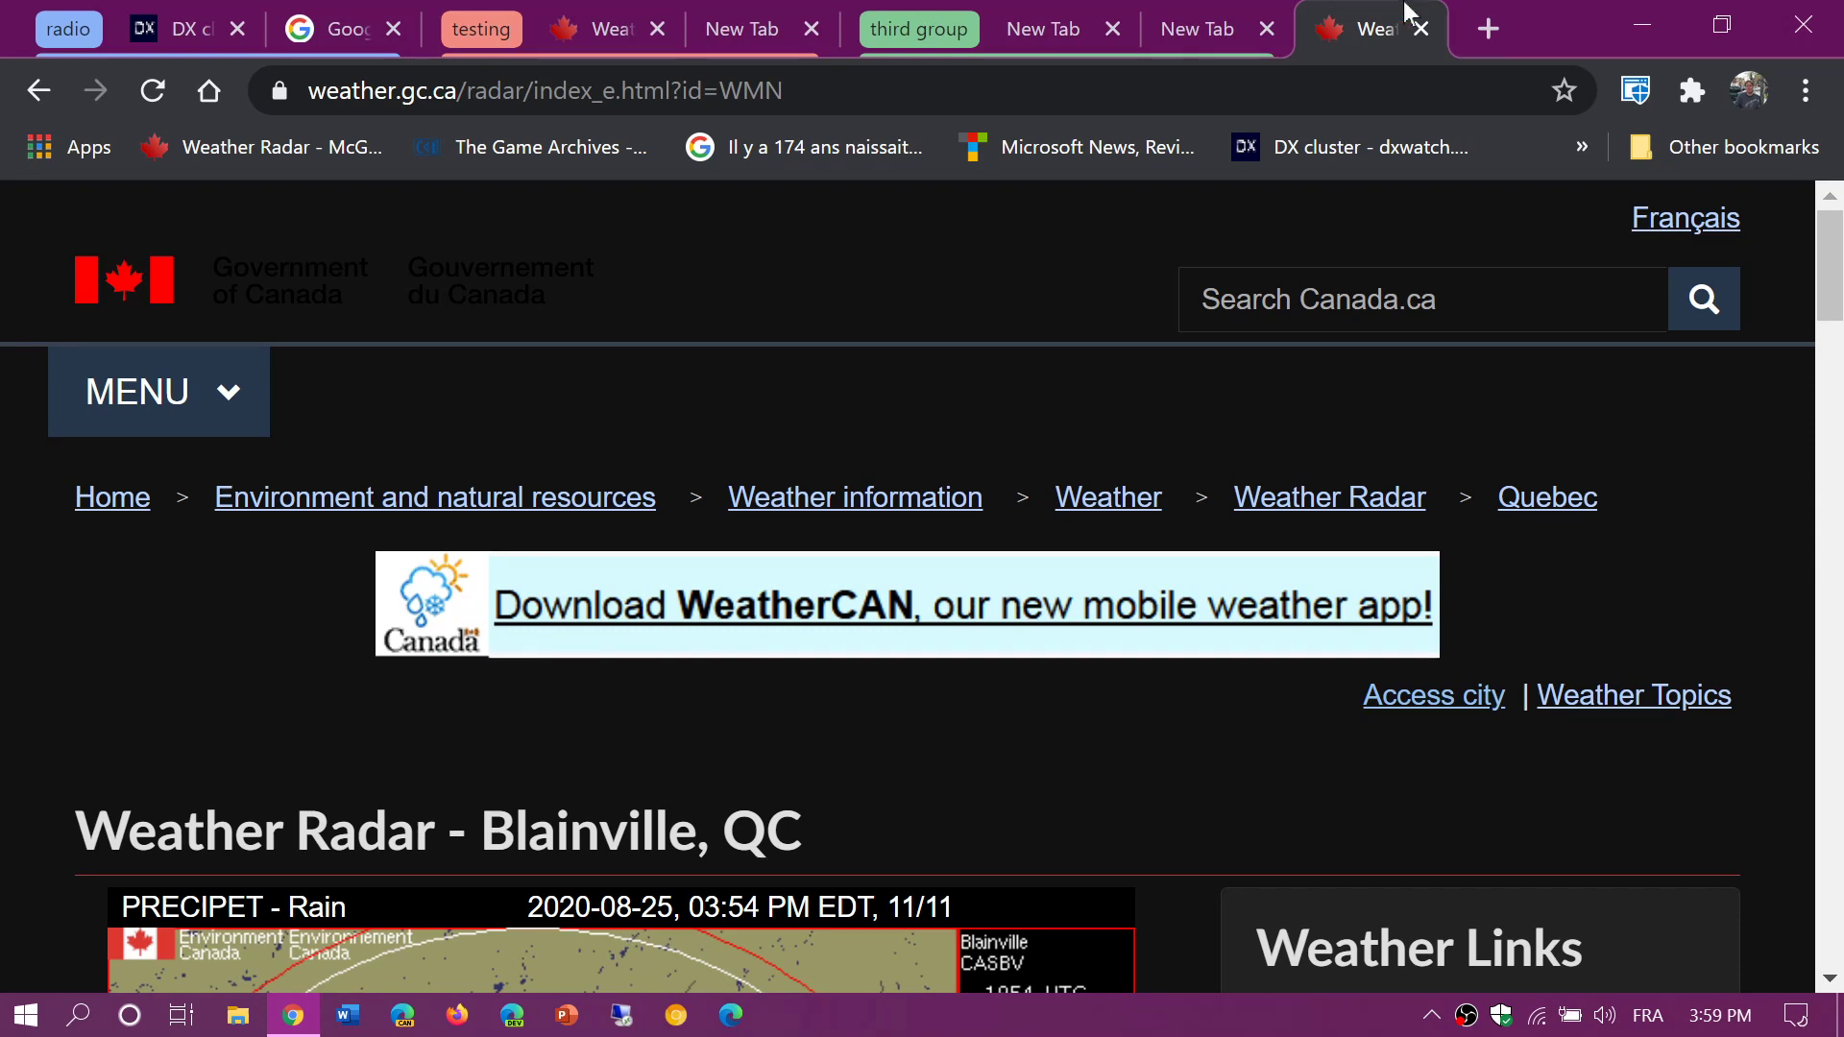
# Open a second new tab on the MétéoMédia site at meteomedia.com.
pyautogui.click(1485, 28)
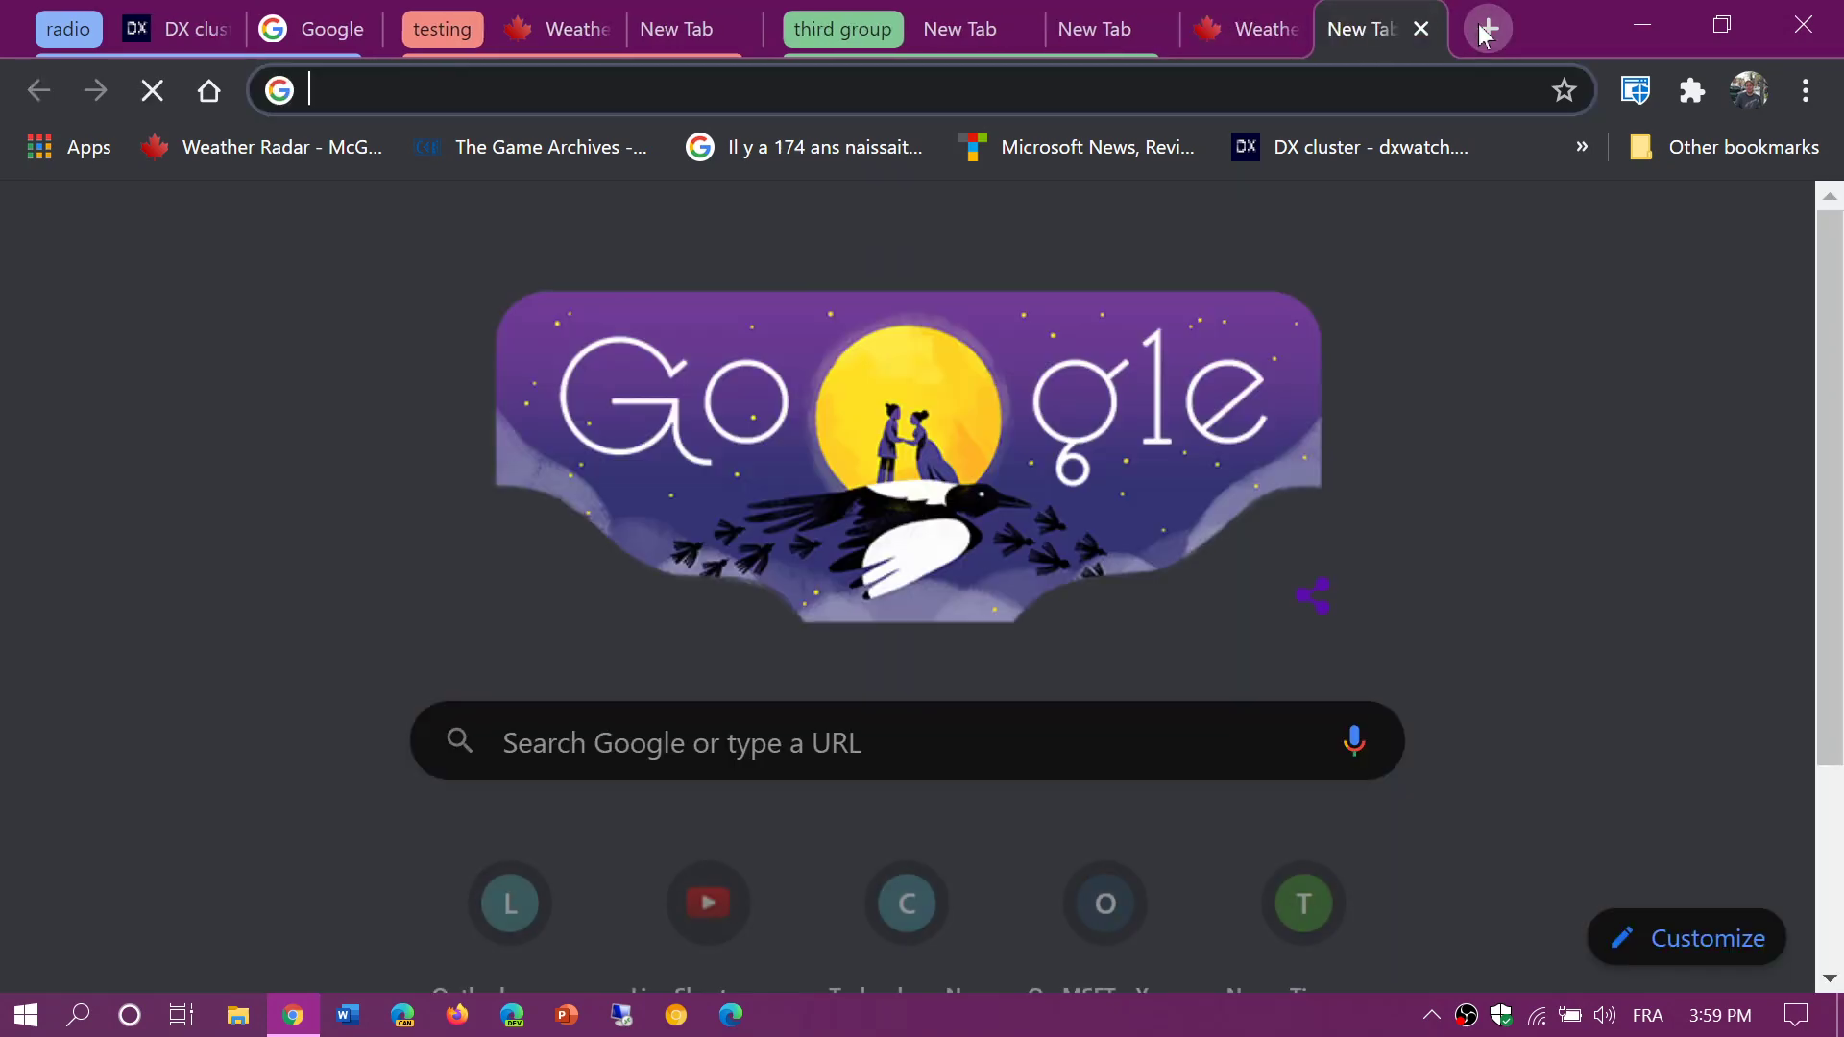
pyautogui.write('meteomedia.com')
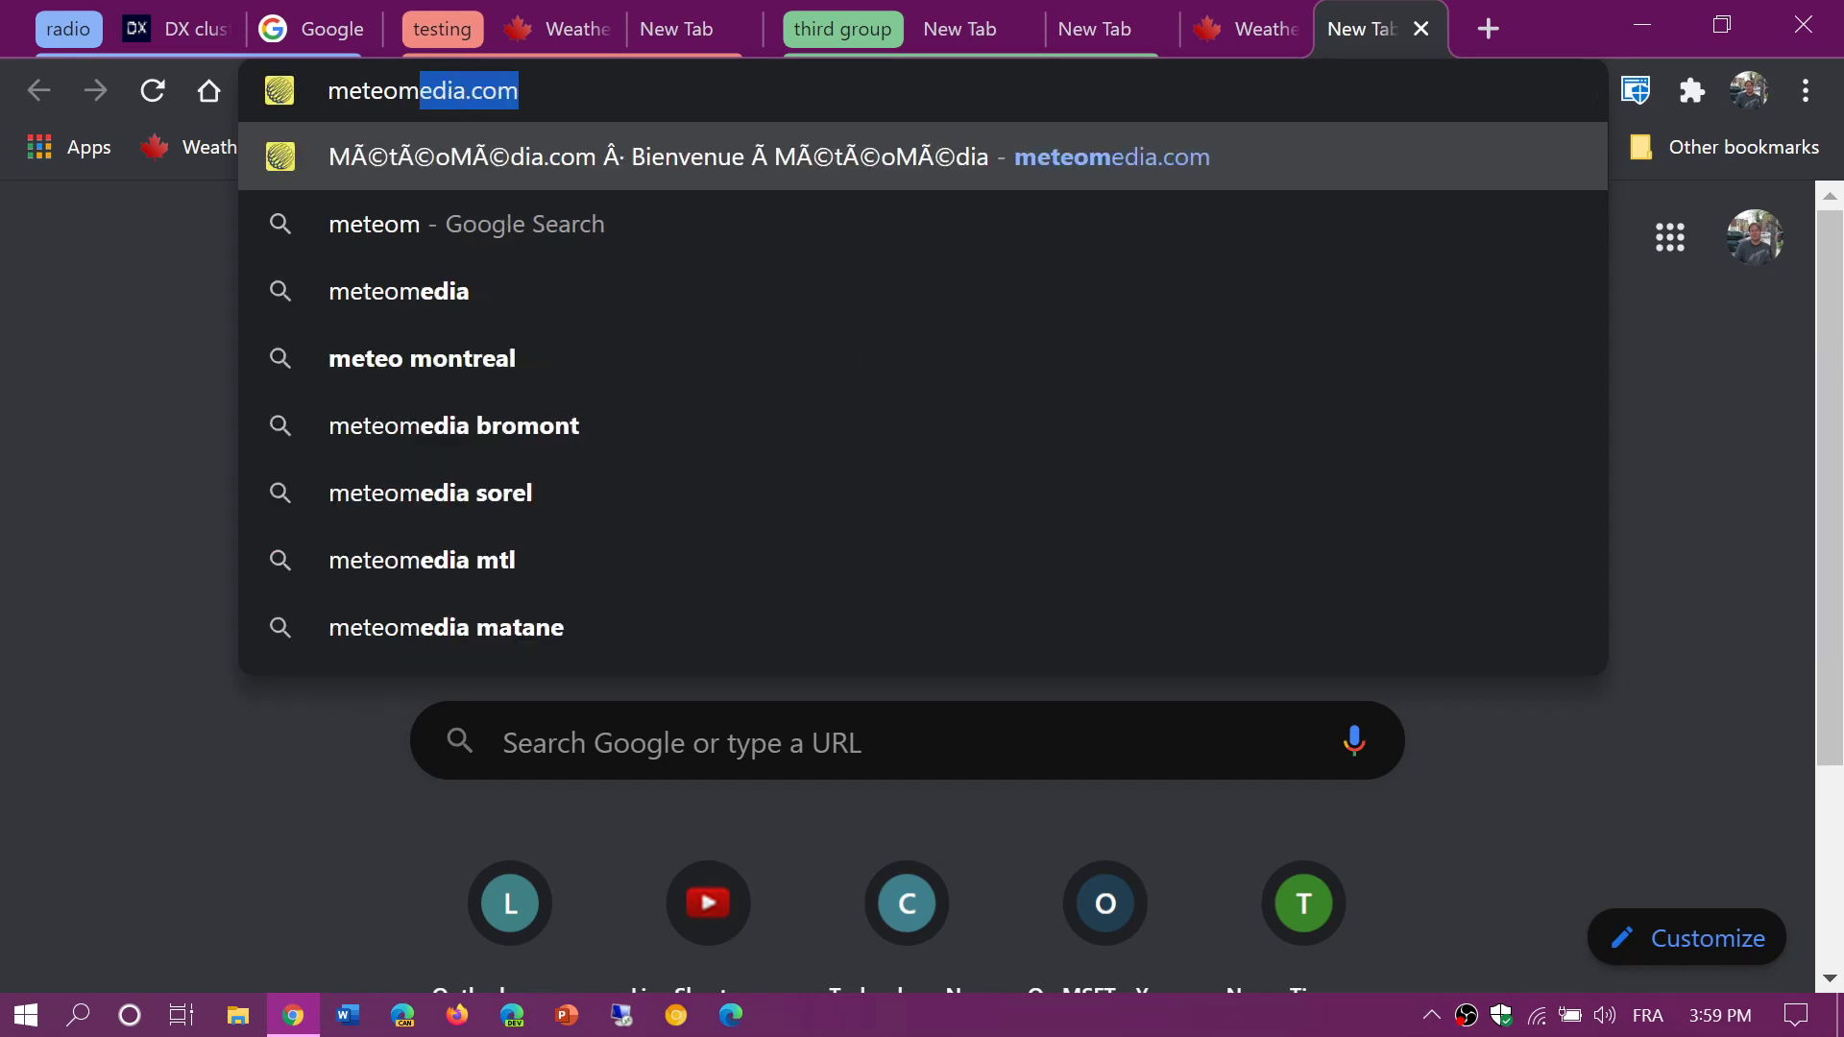
pyautogui.press('Return')
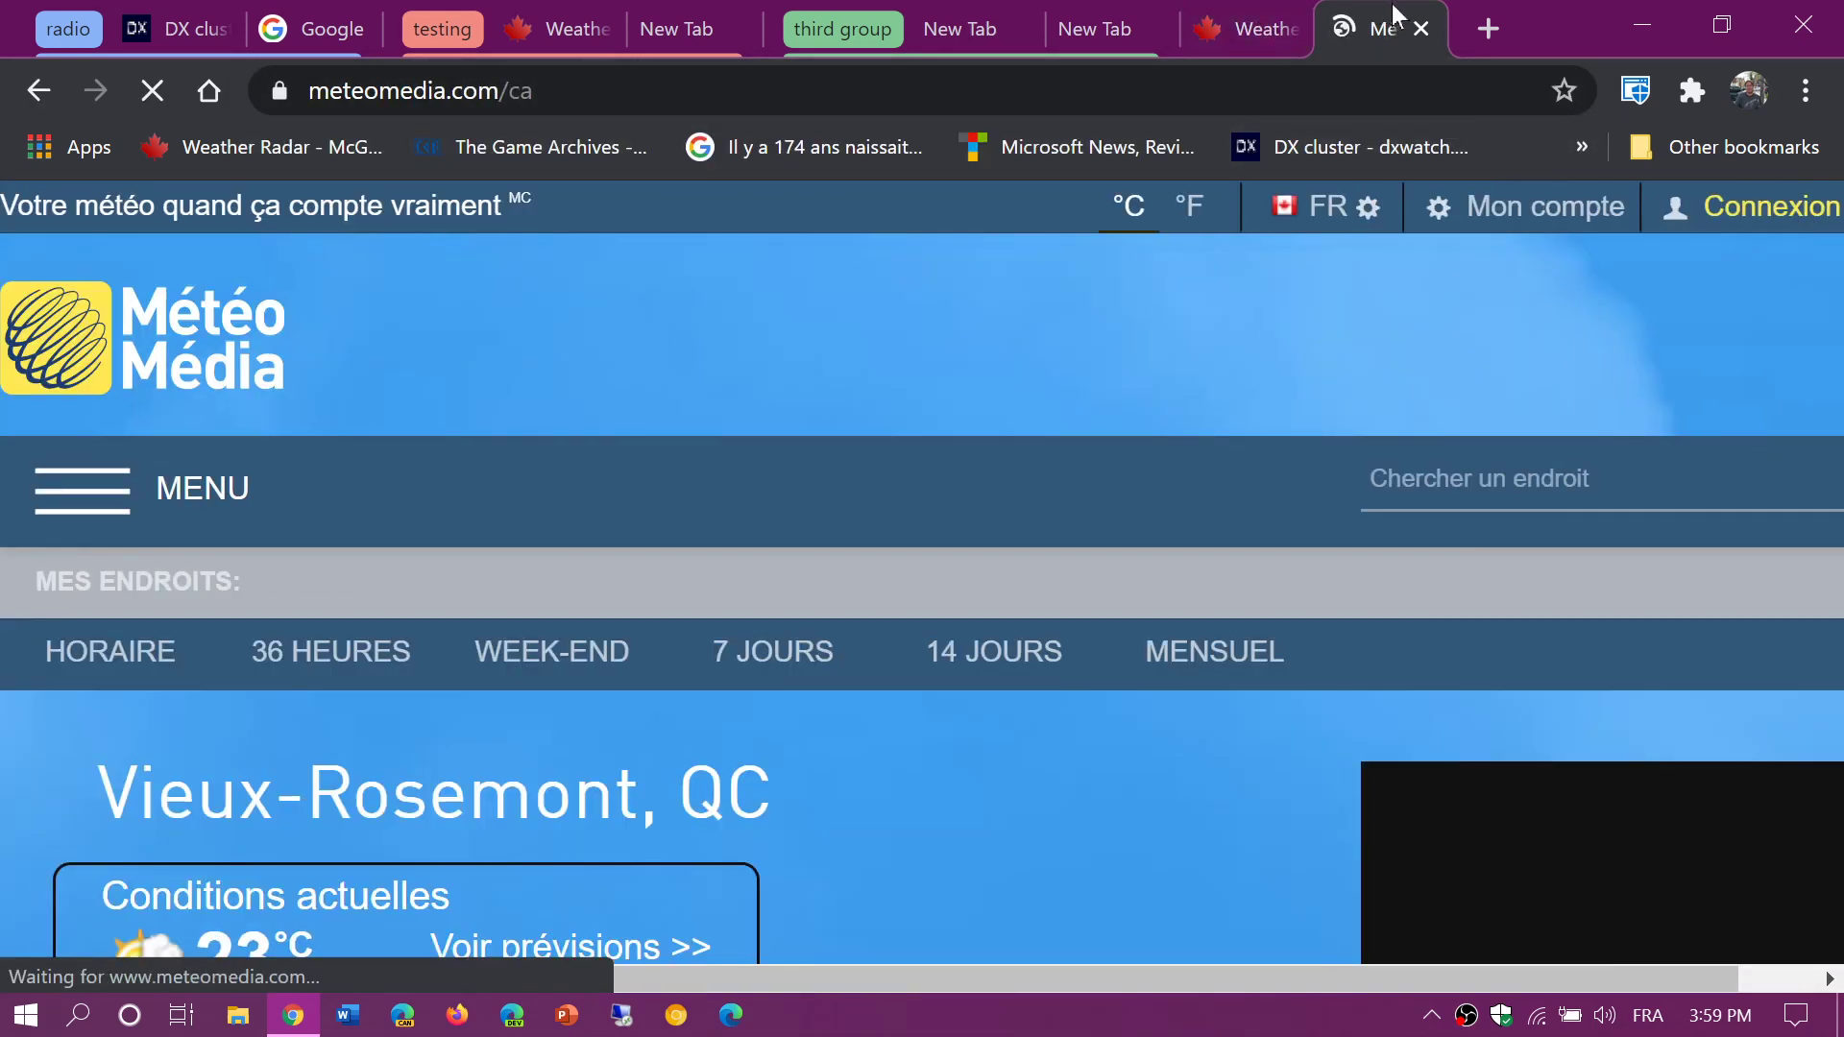
# Put the weather radar tab in a new cyan tab group named 'Weather'.
pyautogui.rightClick(1249, 21)
pyautogui.moveTo(1362, 104)
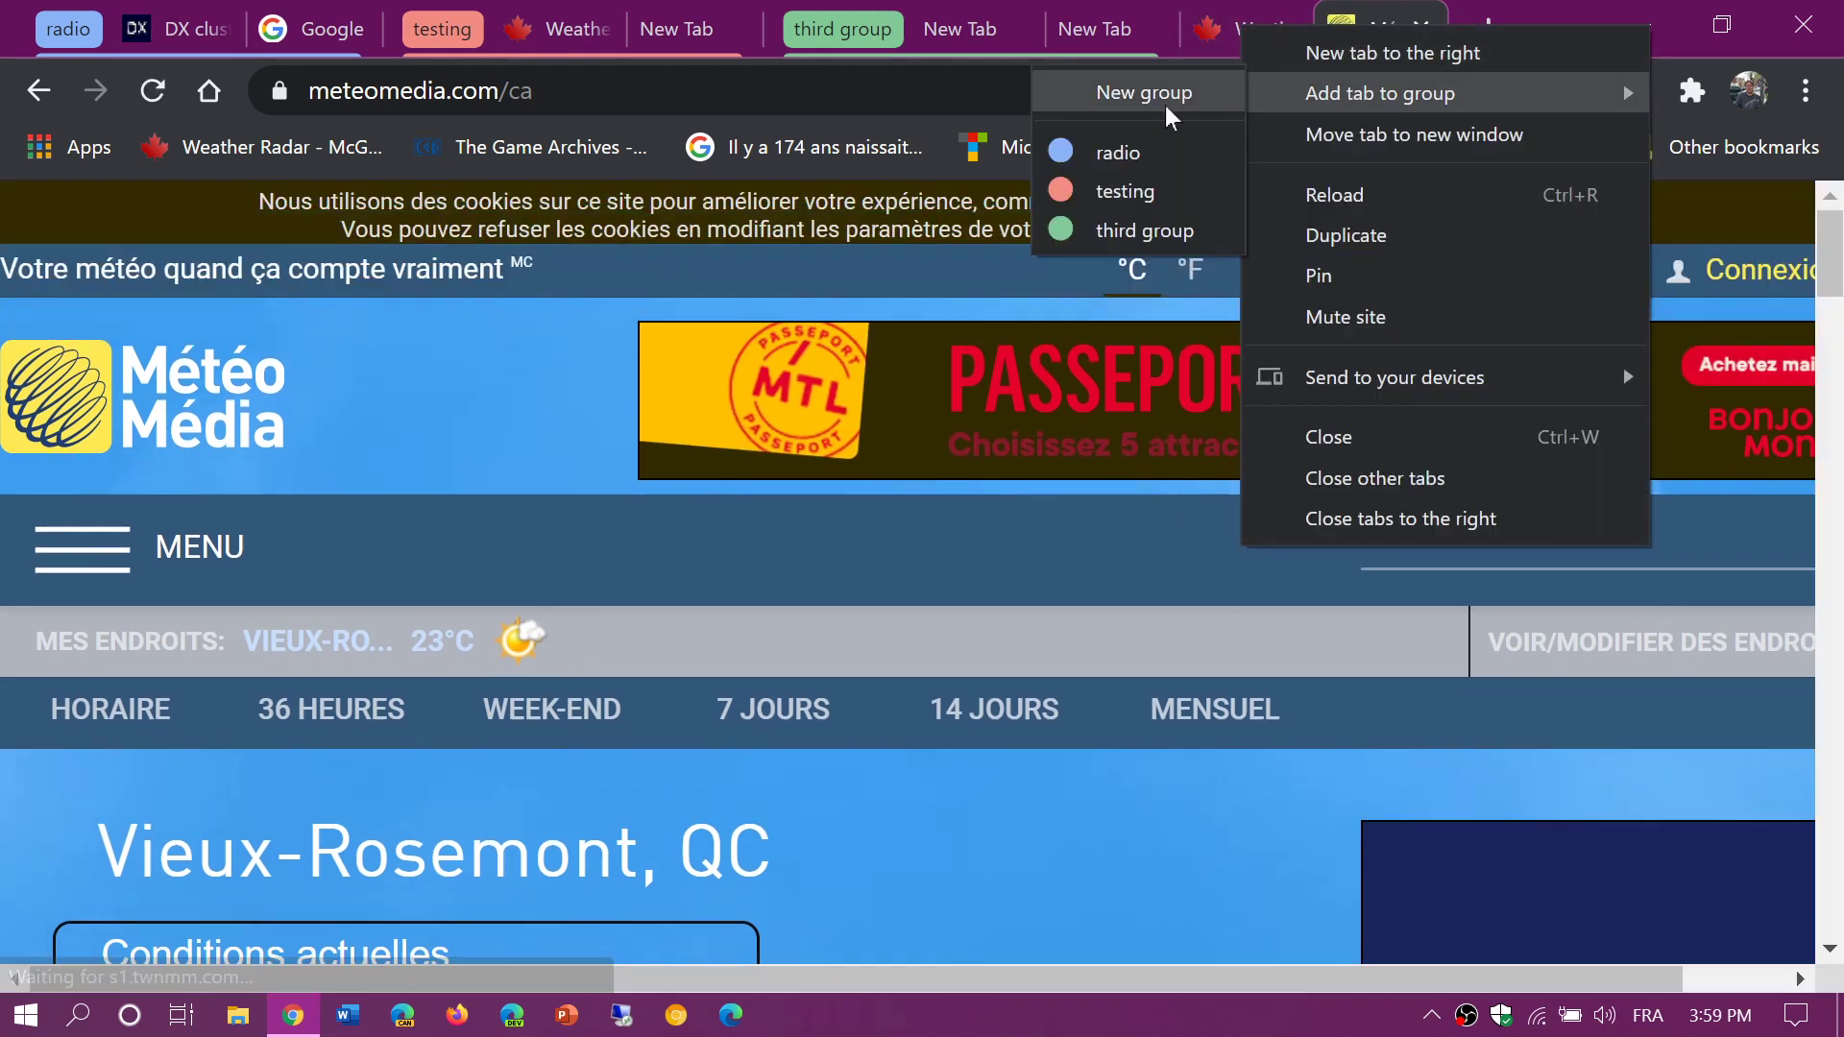
pyautogui.click(1152, 96)
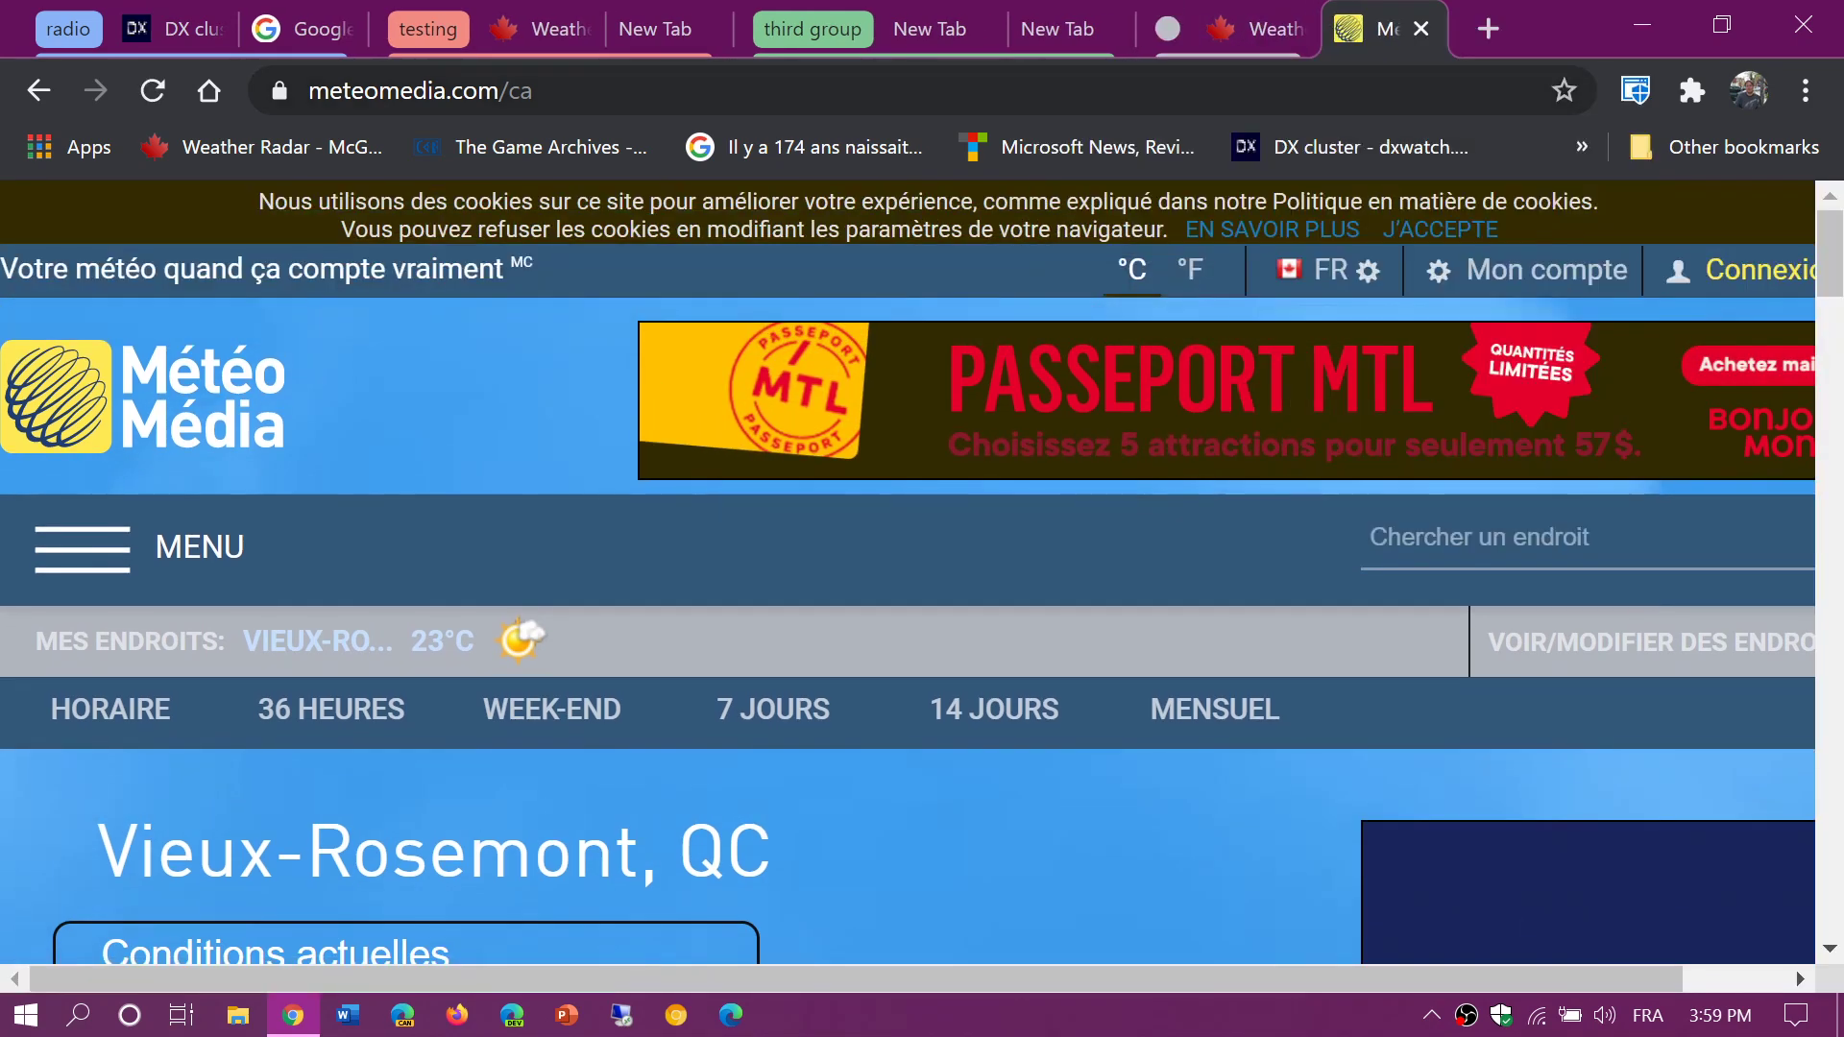
pyautogui.click(1166, 29)
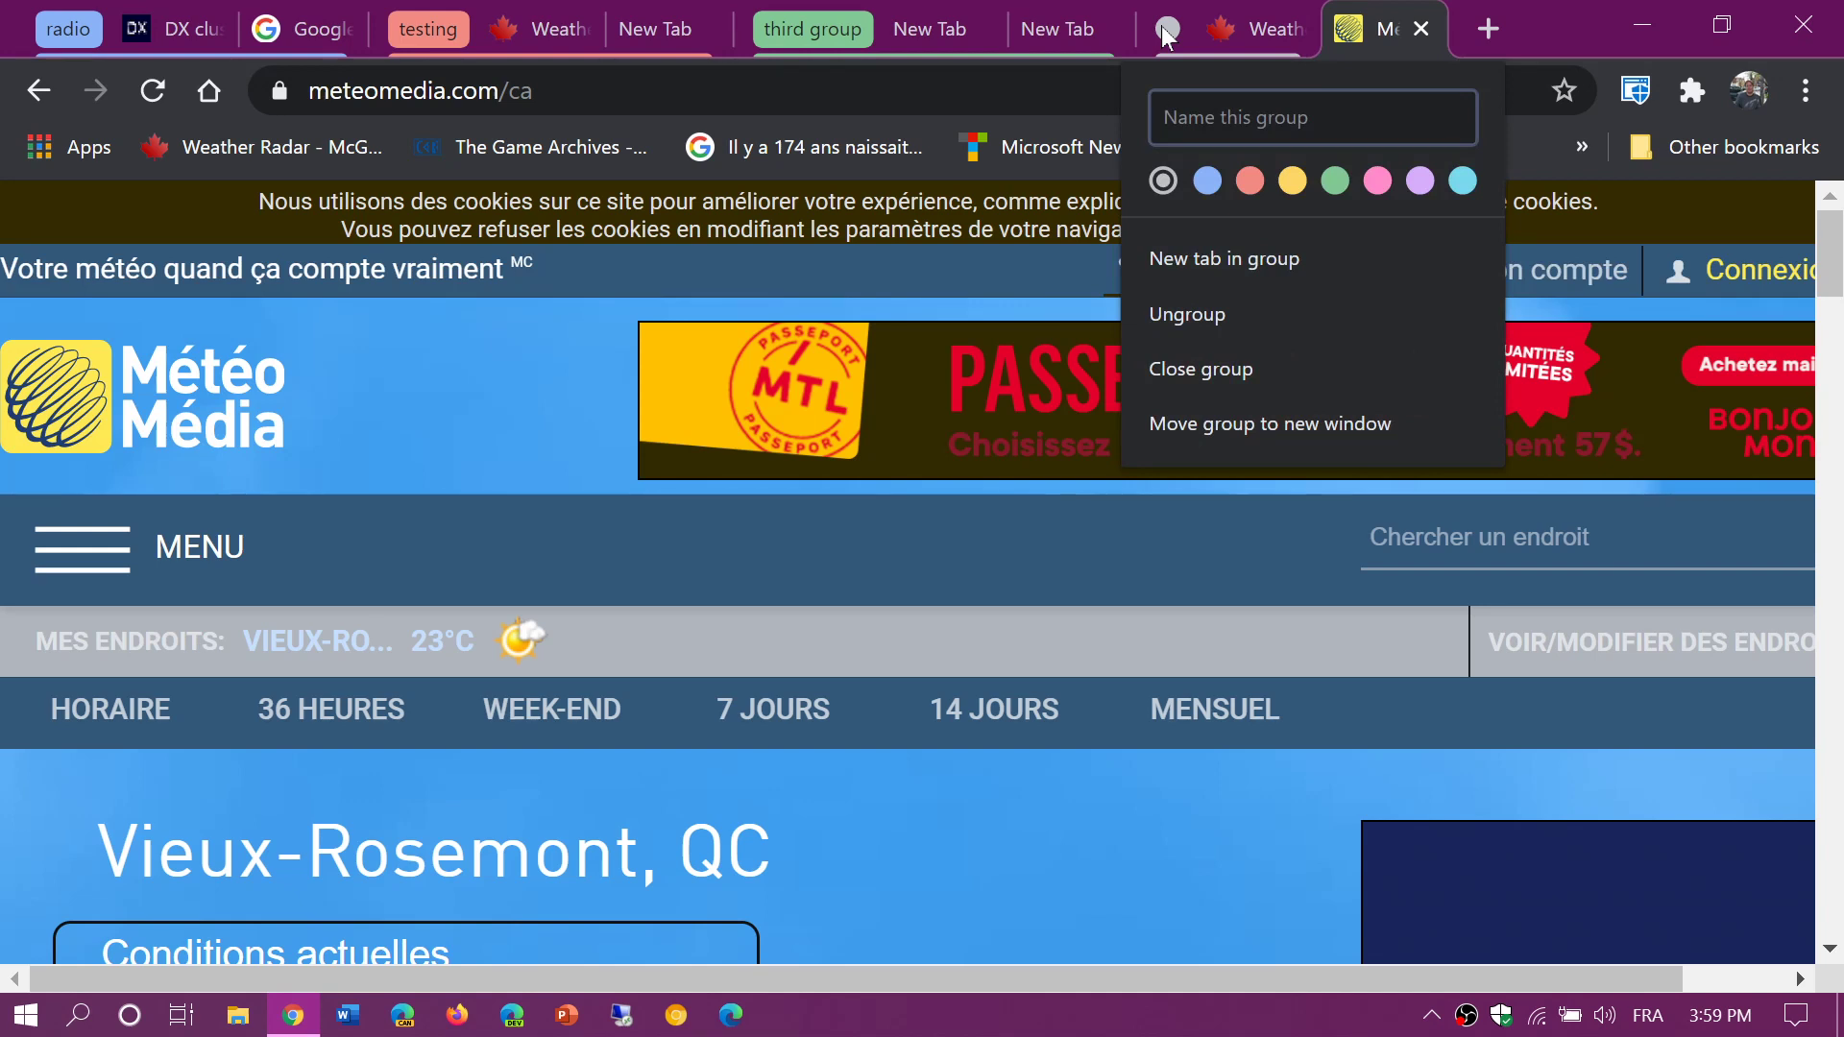
pyautogui.write('Weather')
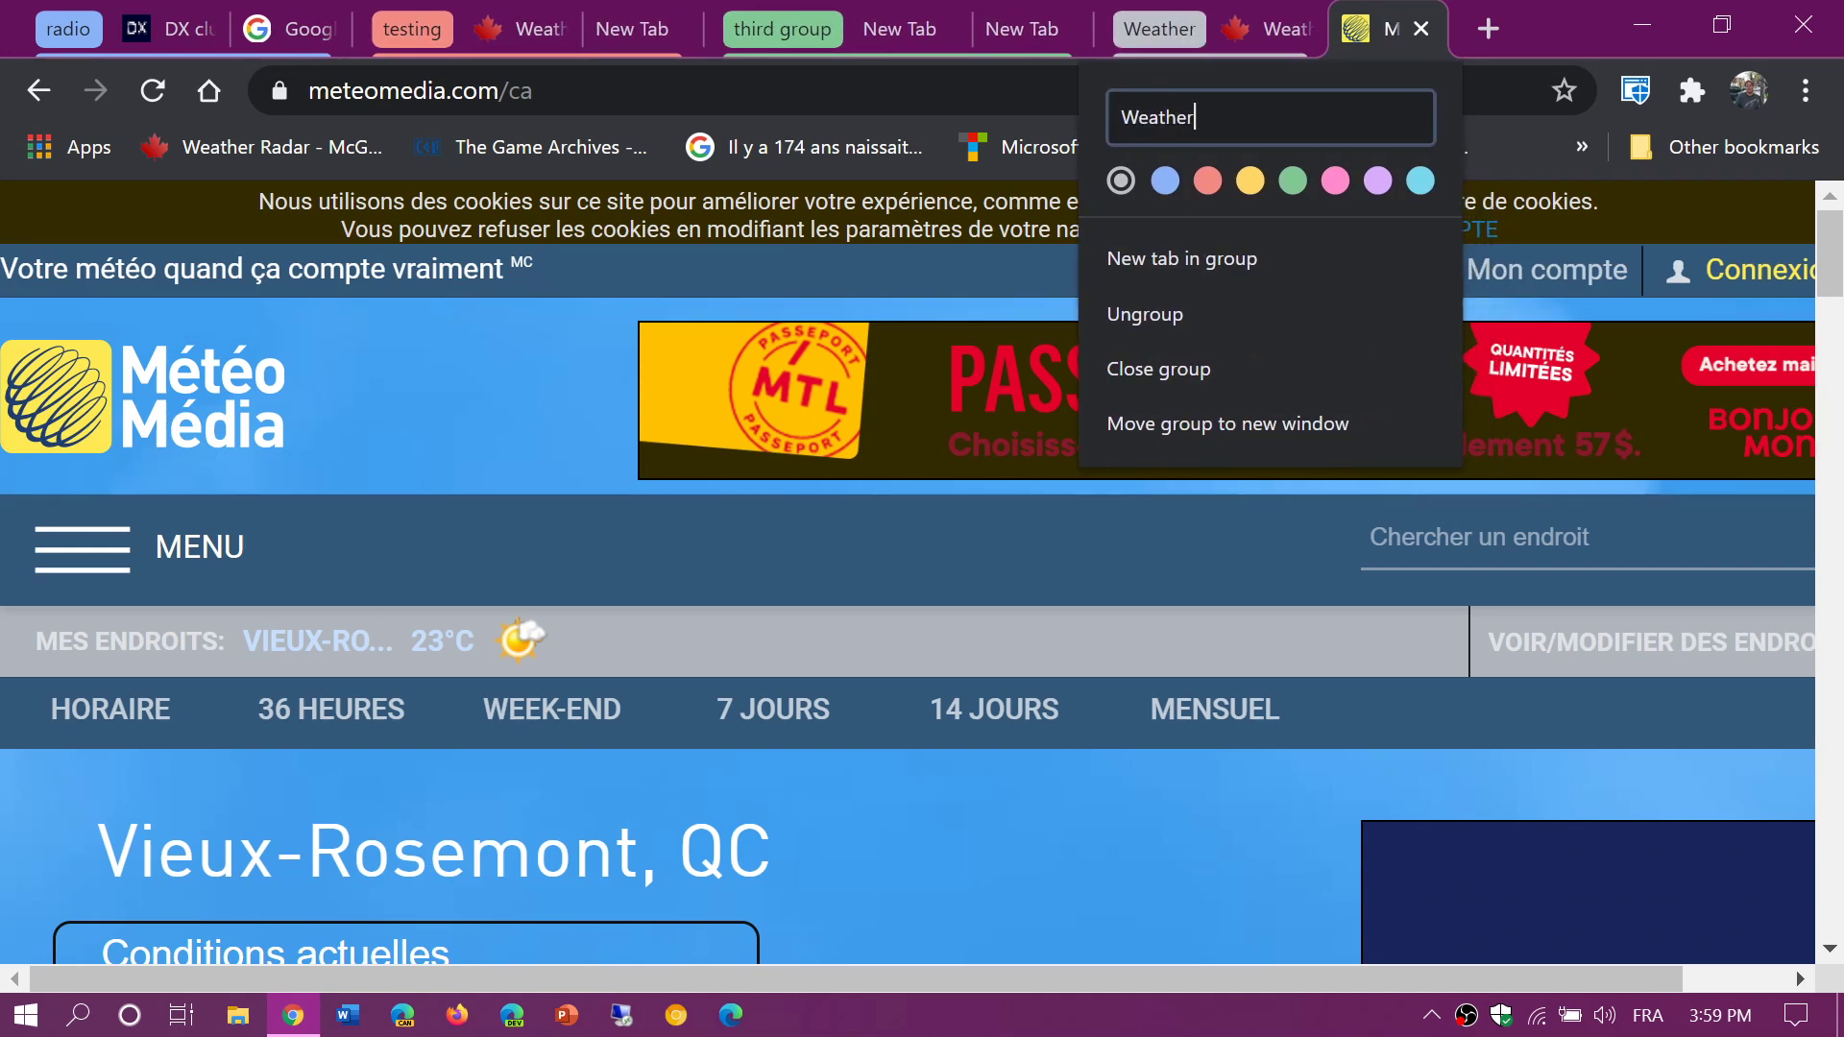
pyautogui.click(1416, 179)
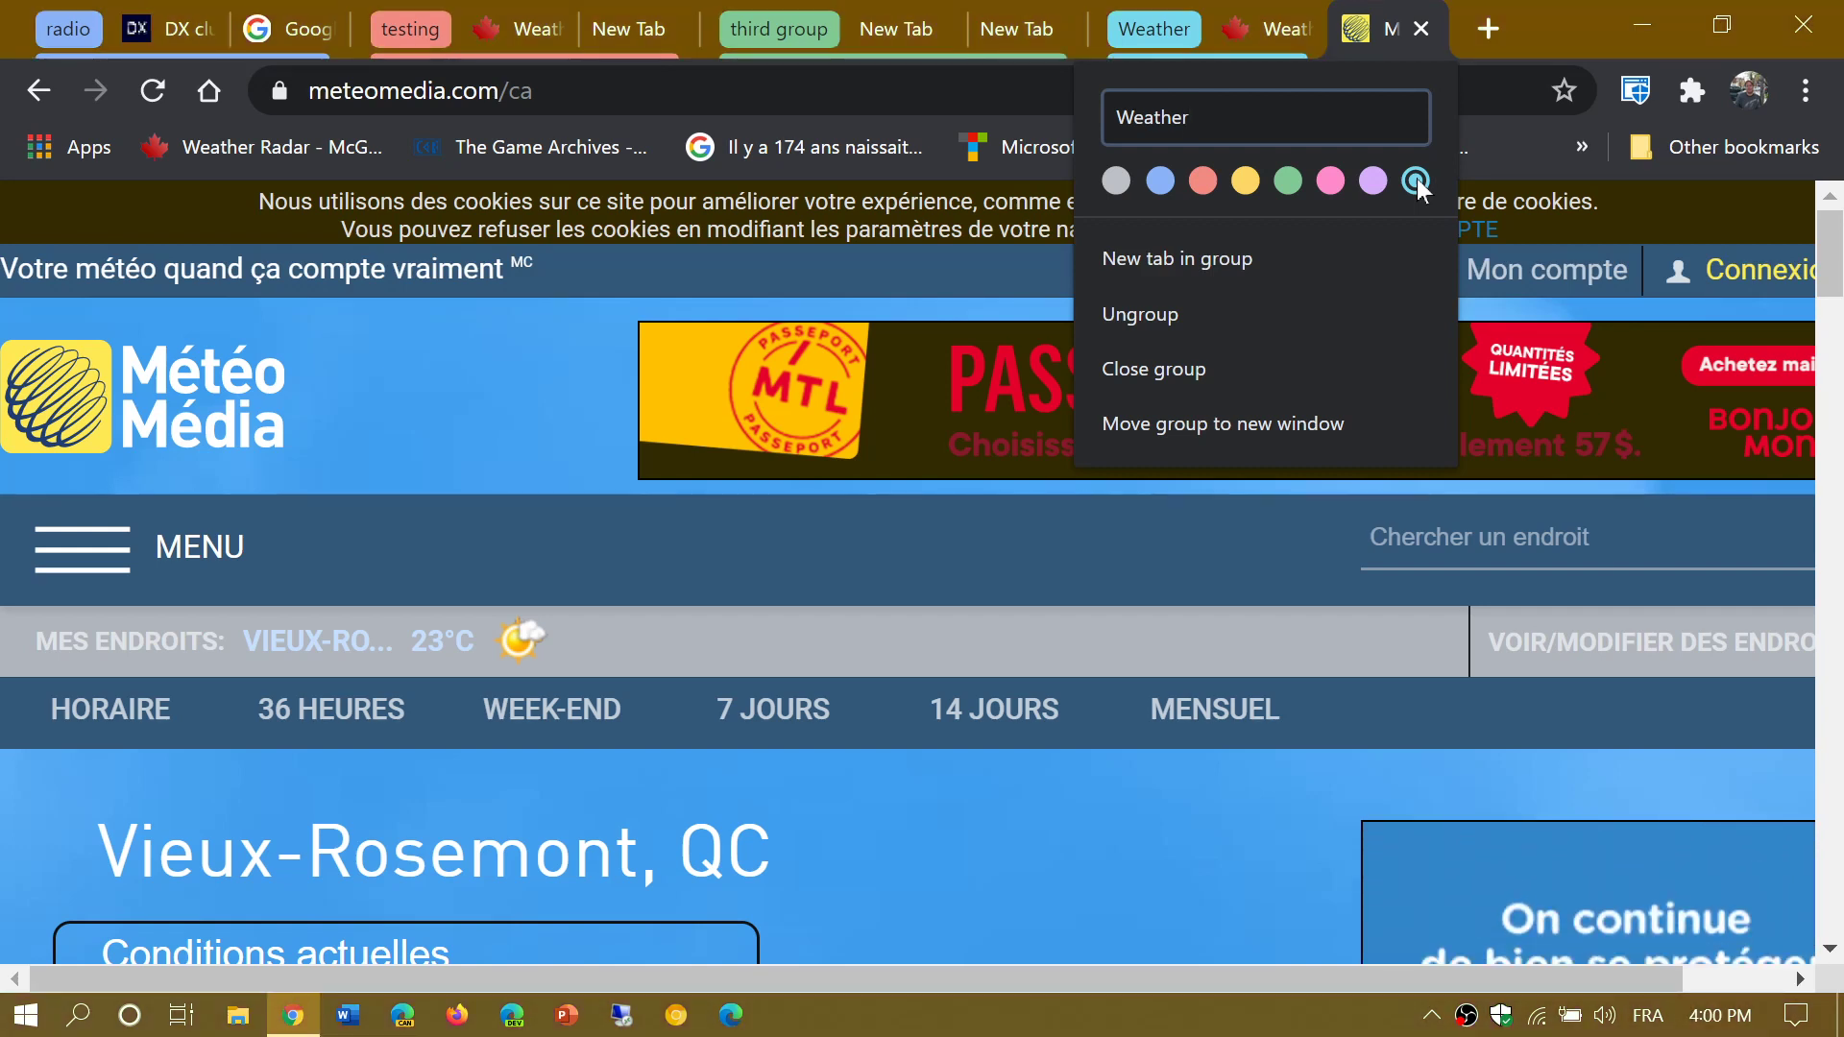
pyautogui.press('Escape')
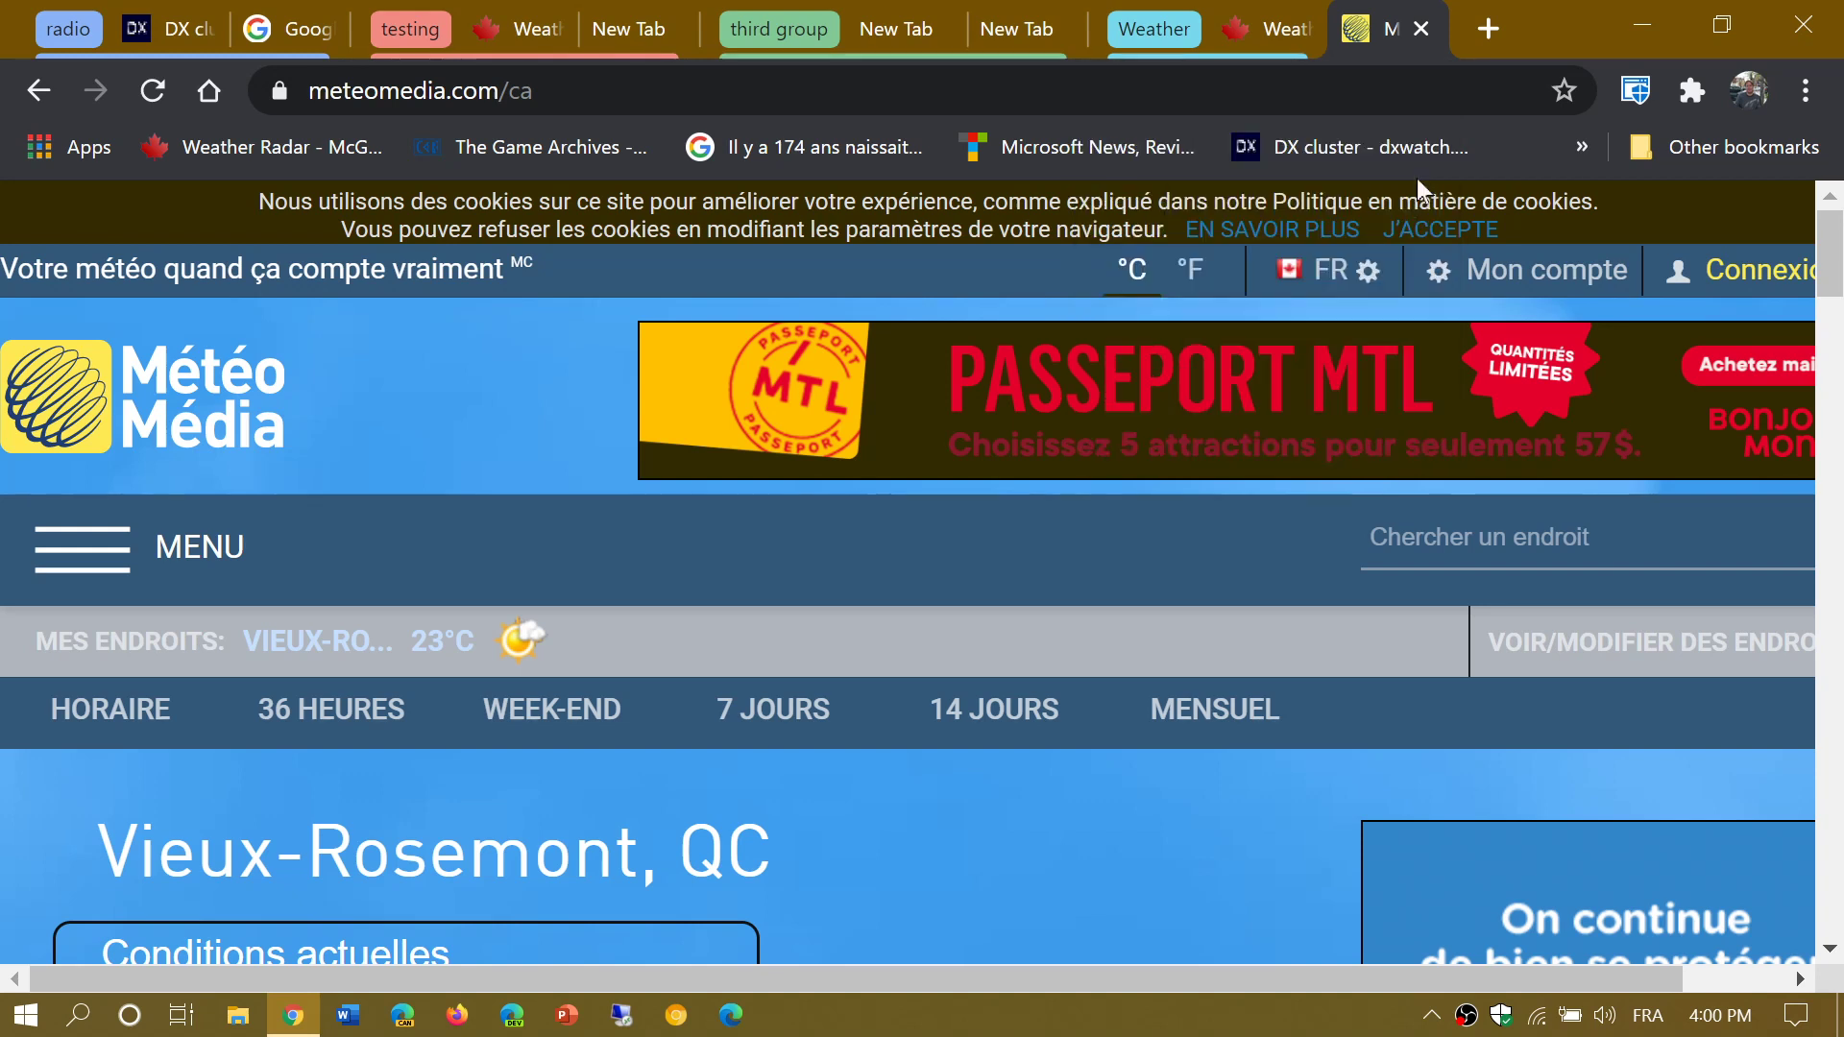
# Add the MétéoMédia tab to the Weather group and check both grouped tabs.
pyautogui.rightClick(1399, 29)
pyautogui.moveTo(1500, 87)
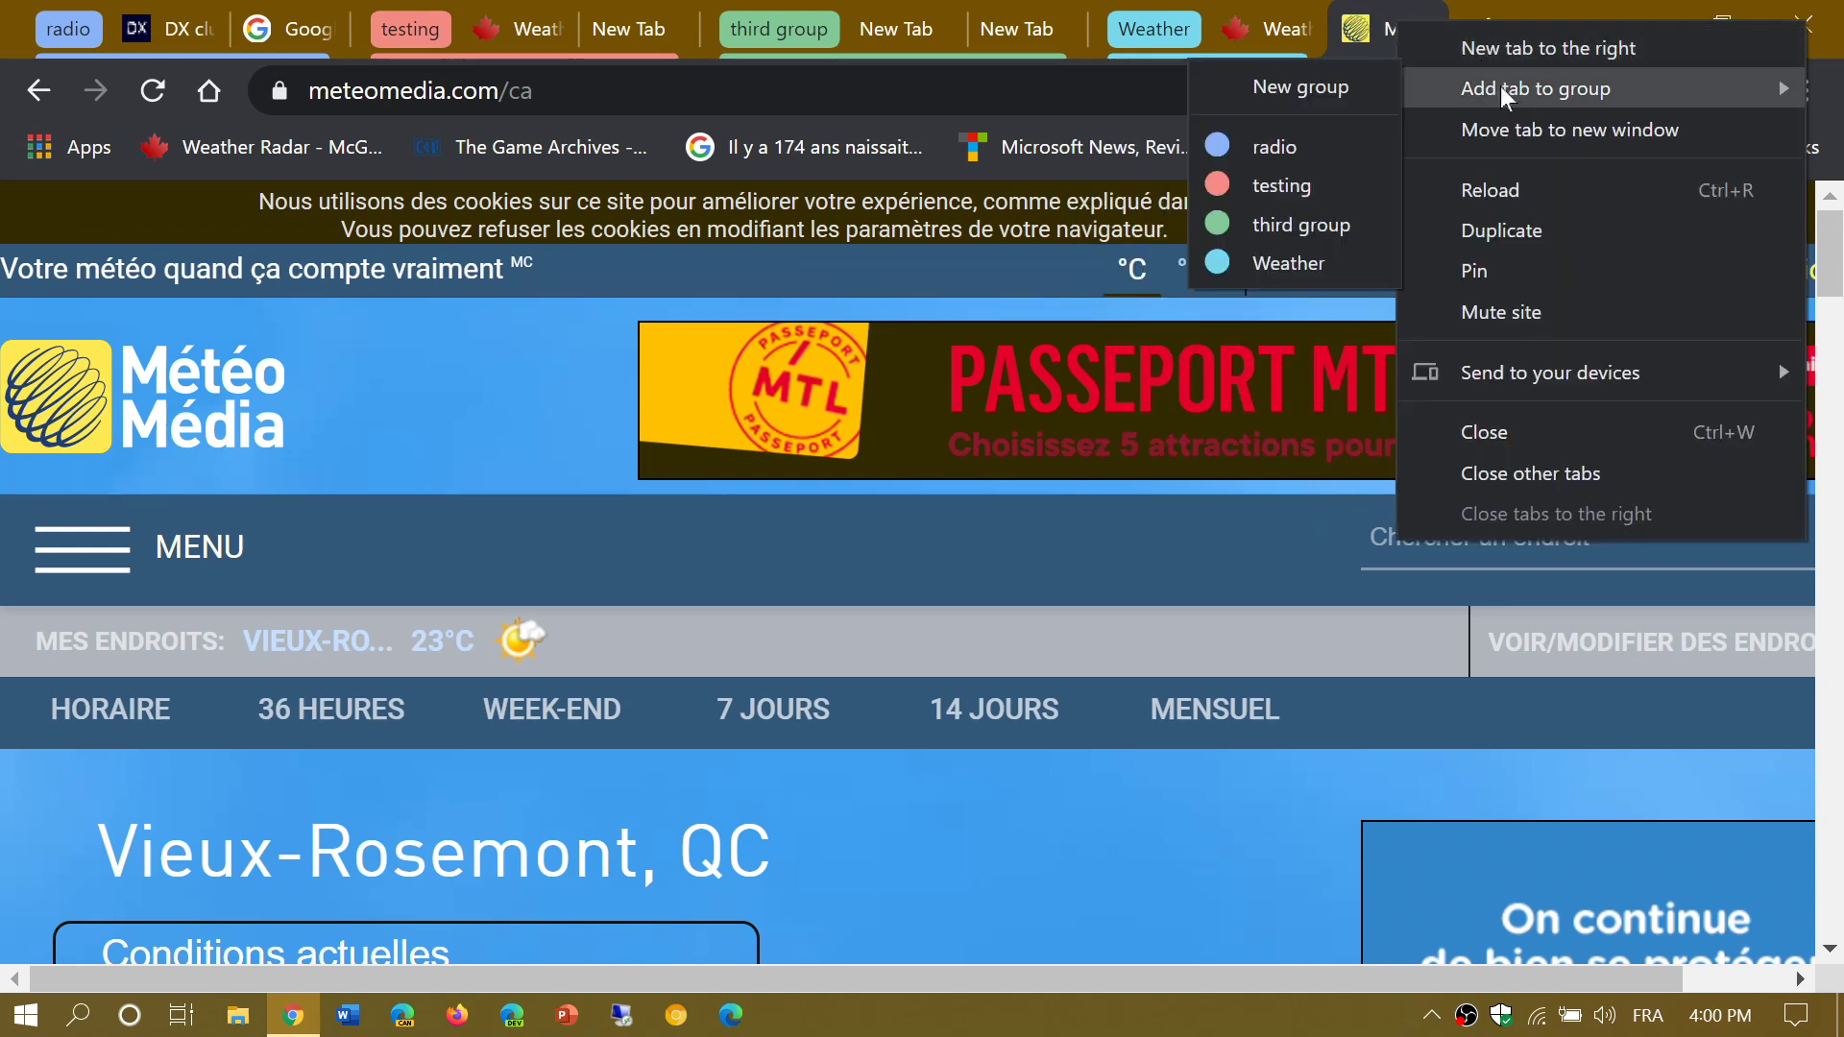
pyautogui.click(1280, 269)
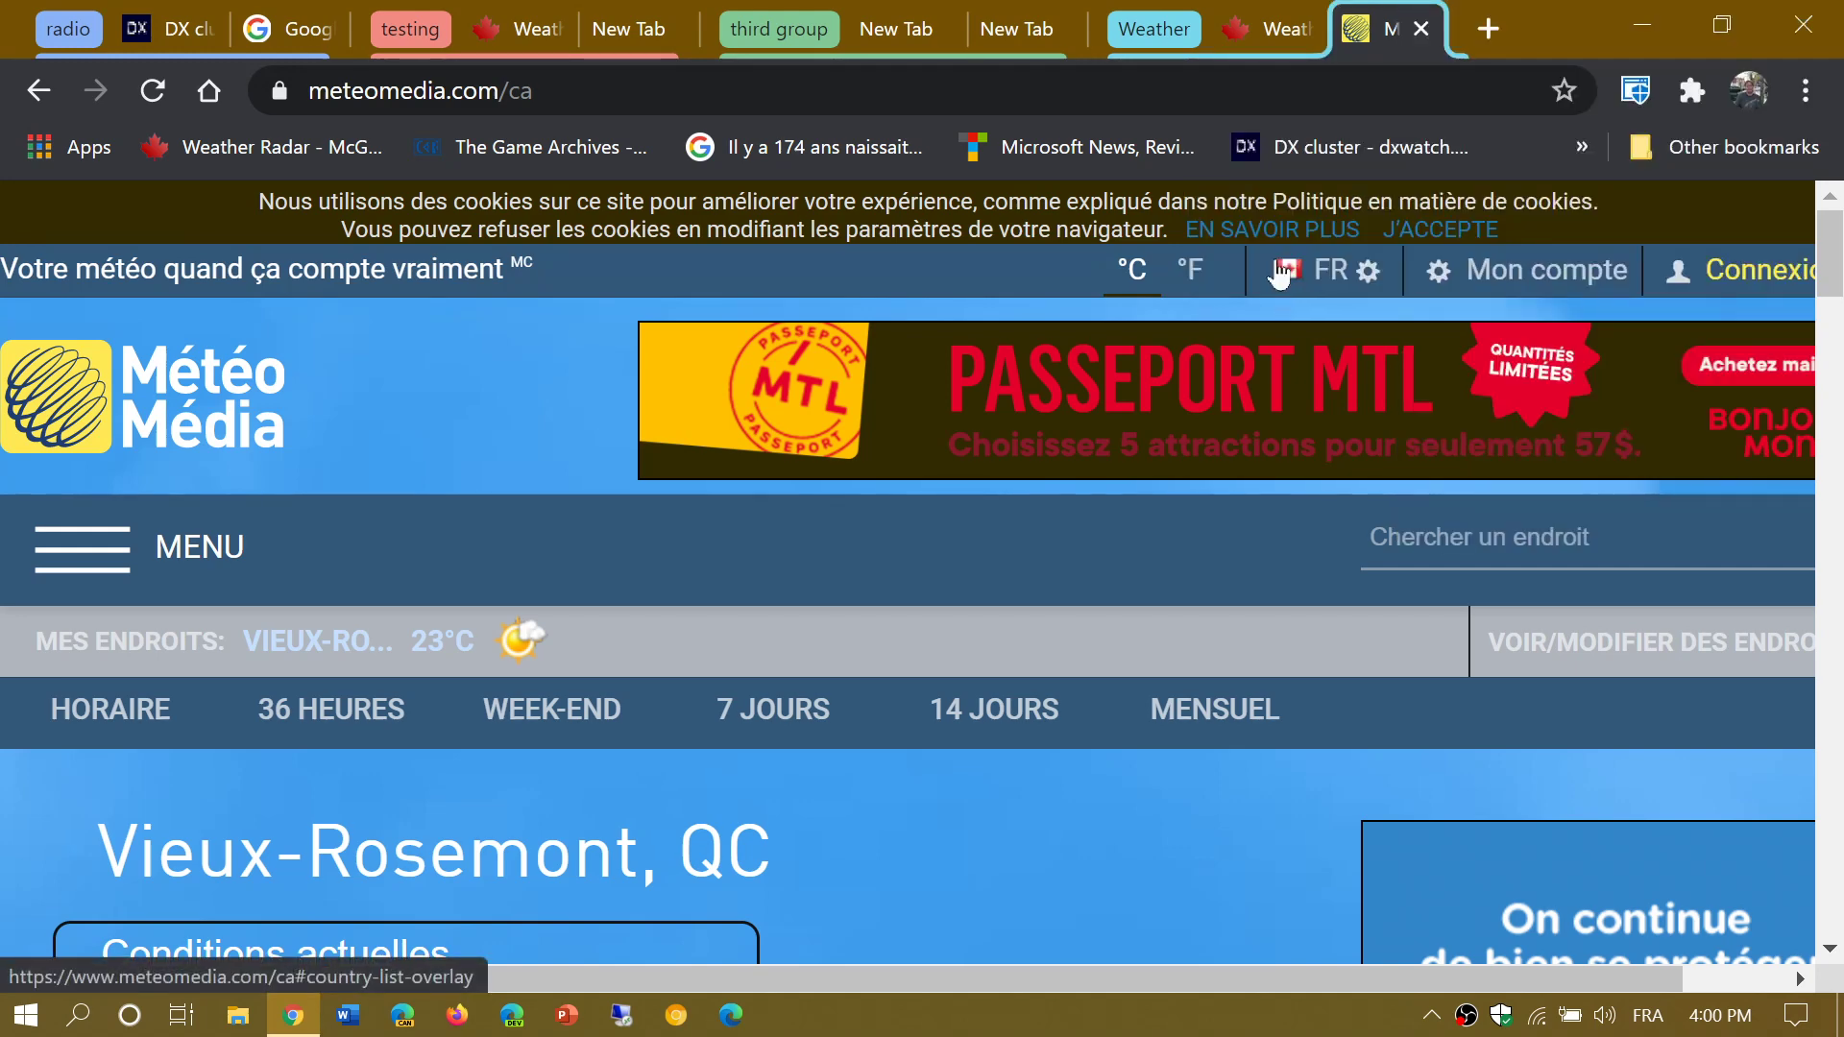
pyautogui.click(1252, 27)
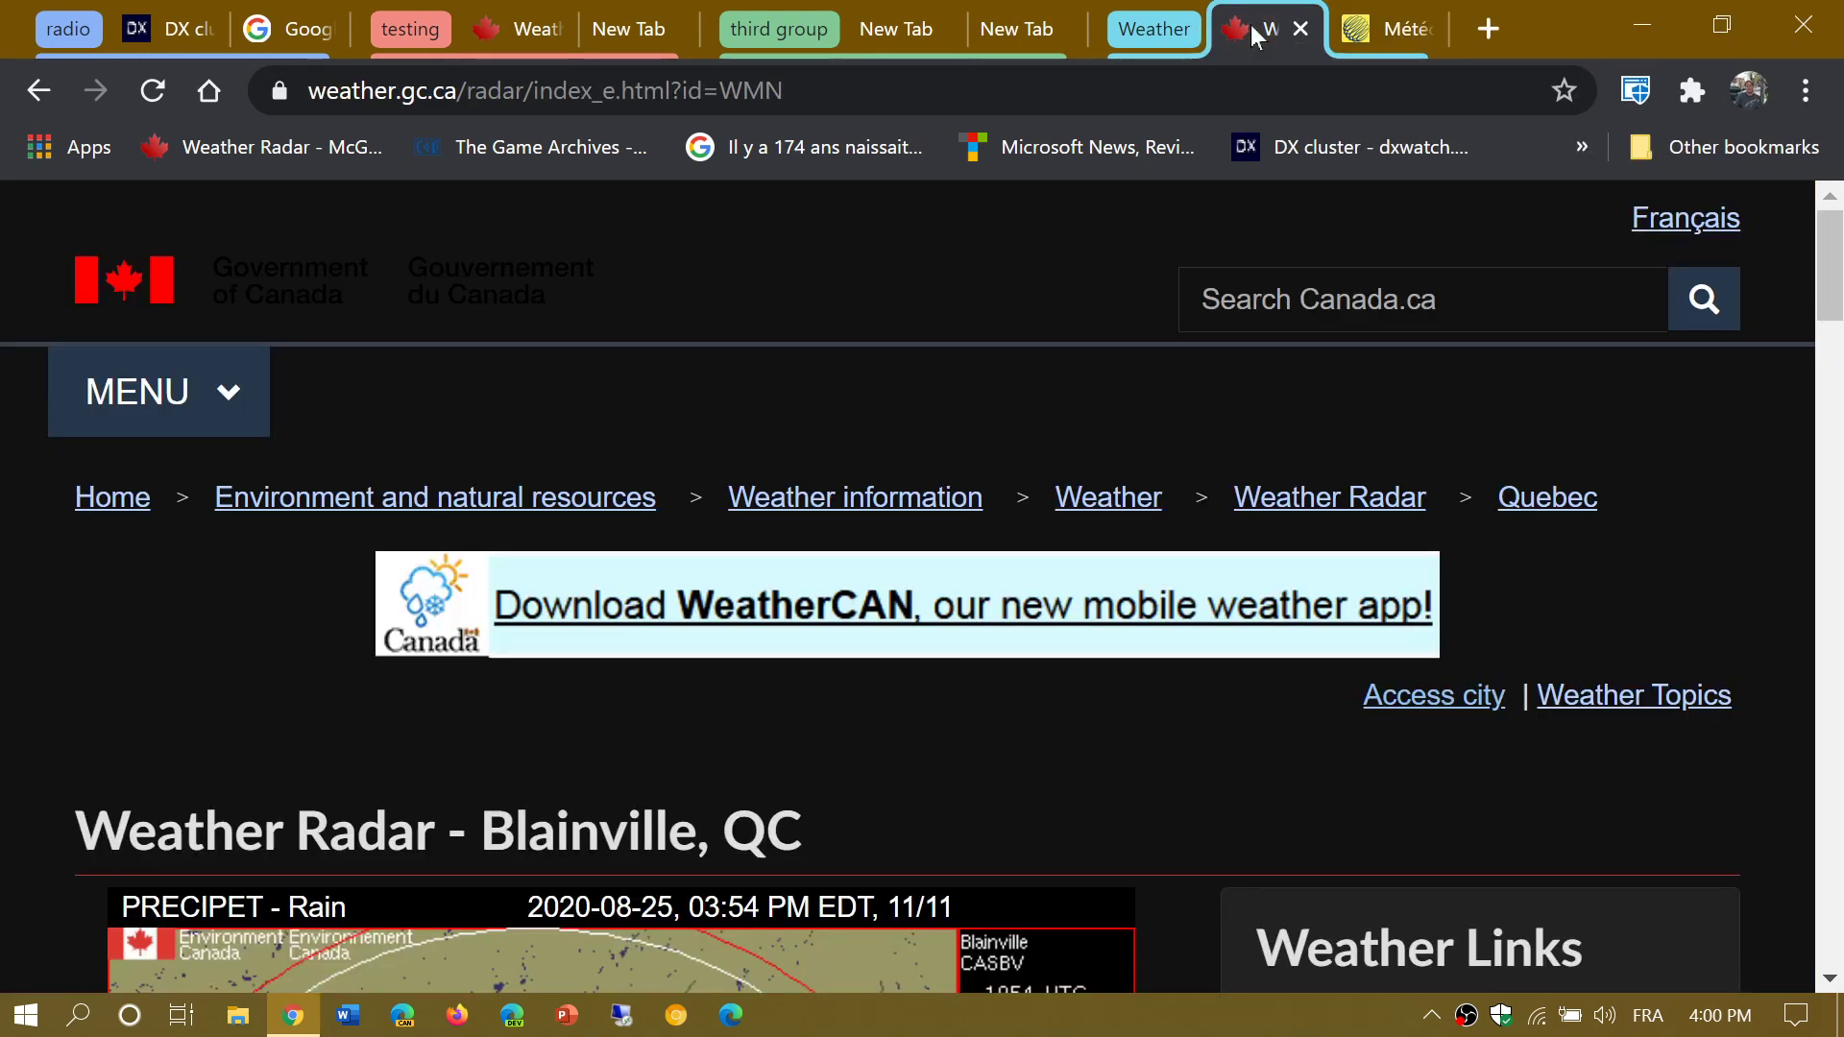
pyautogui.click(1388, 34)
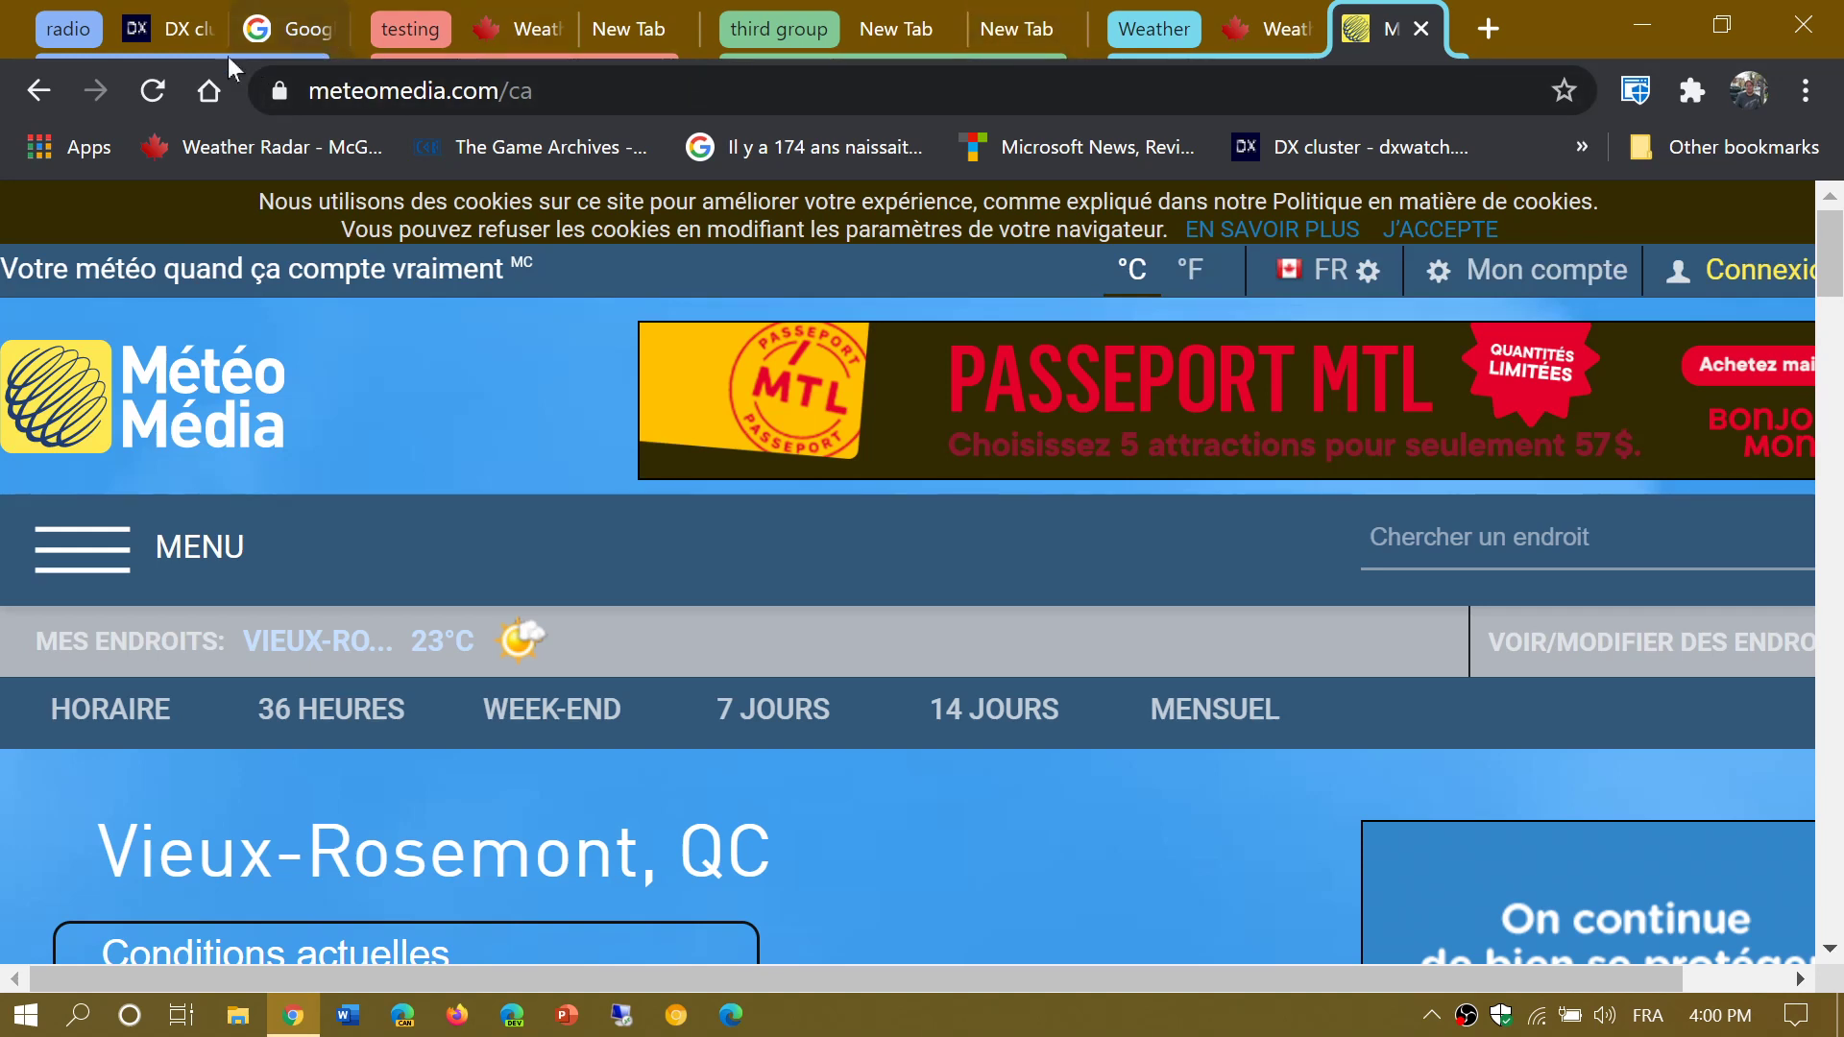
# Close the Weather tab group with its tabs, then close the Chrome window.
pyautogui.click(1154, 32)
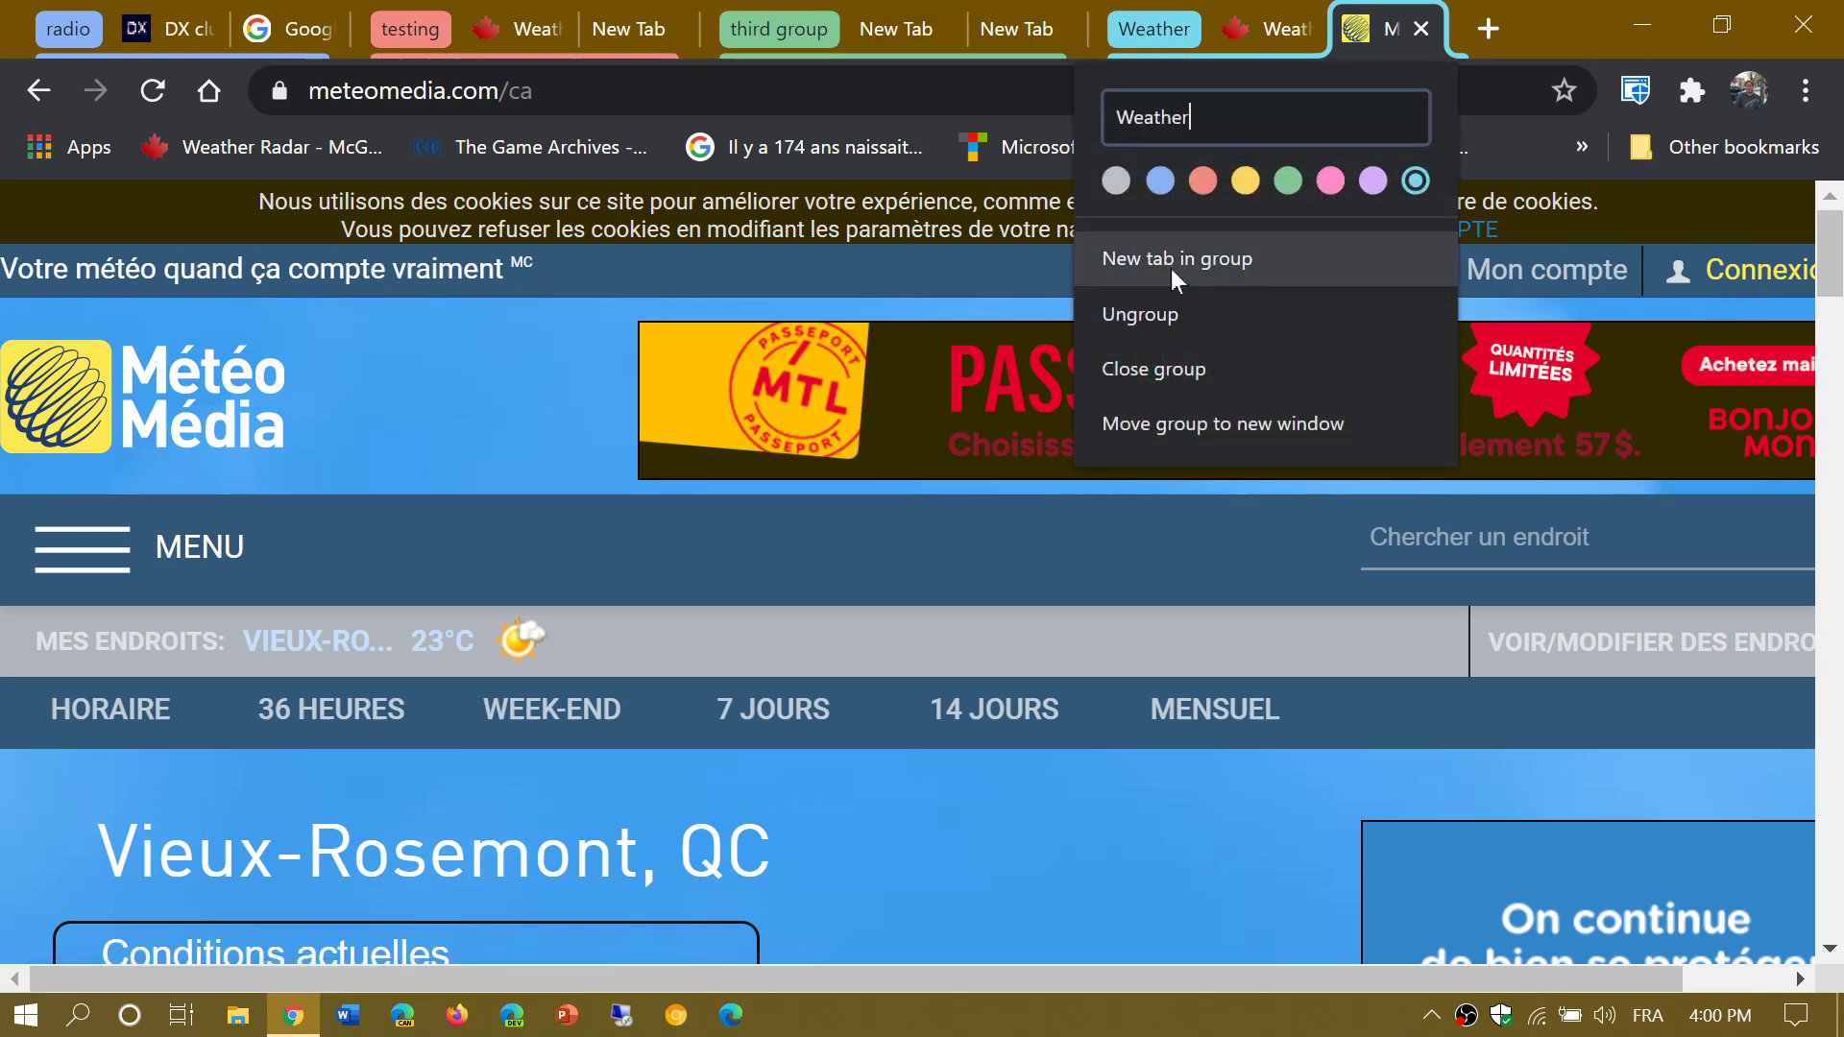
pyautogui.click(1166, 377)
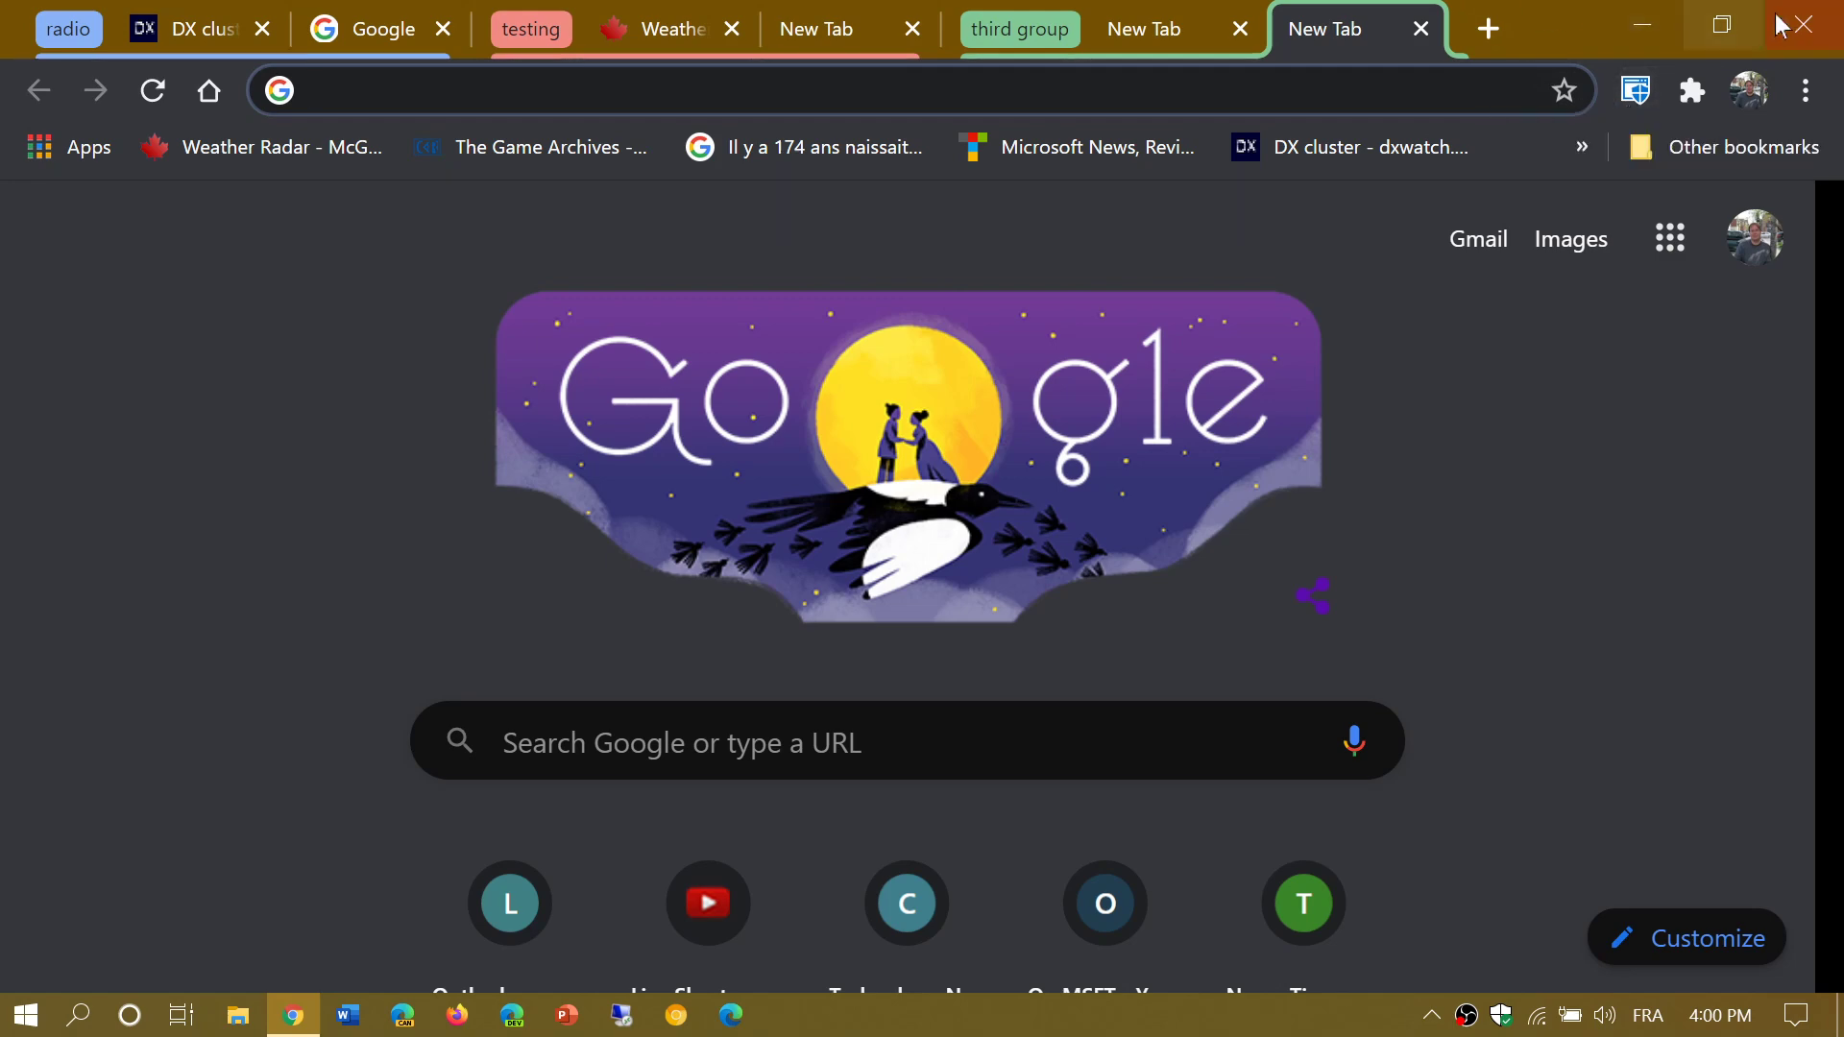
pyautogui.click(1832, 32)
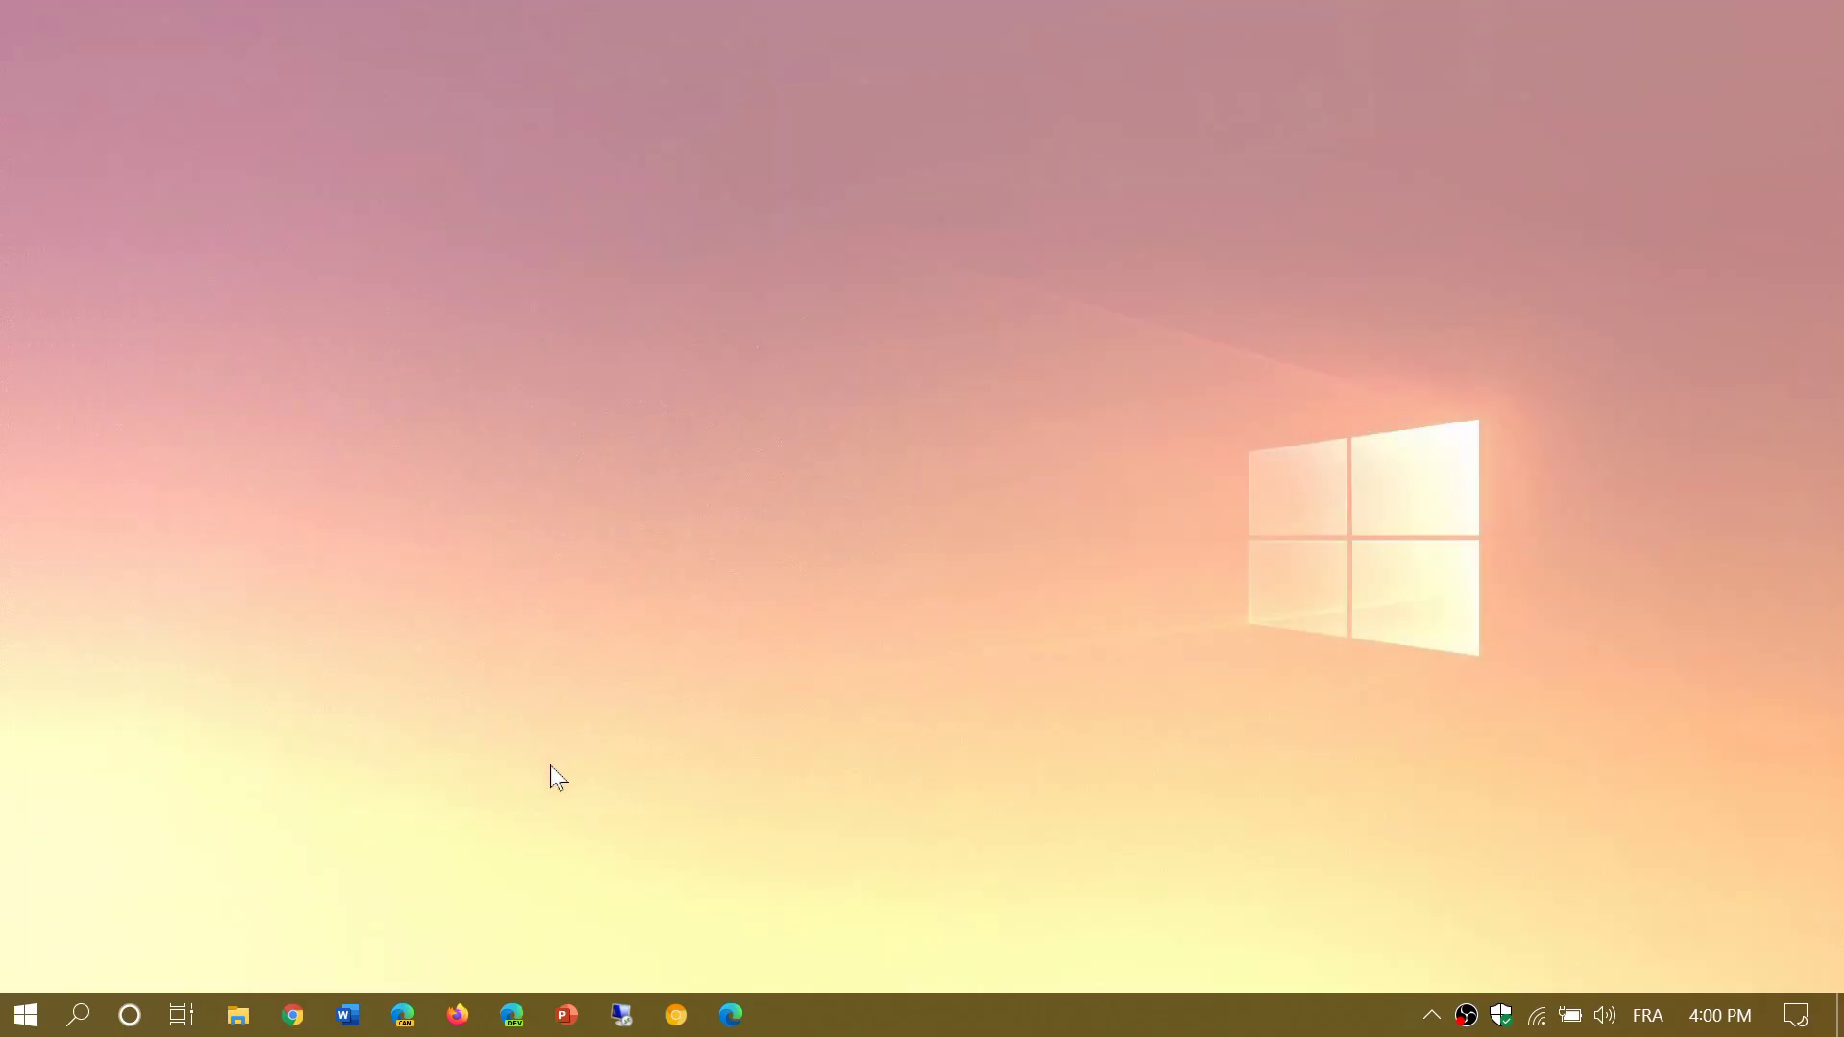
# Relaunch Chrome and remove the extra new tabs, leaving only the google.ca tab.
pyautogui.click(295, 1015)
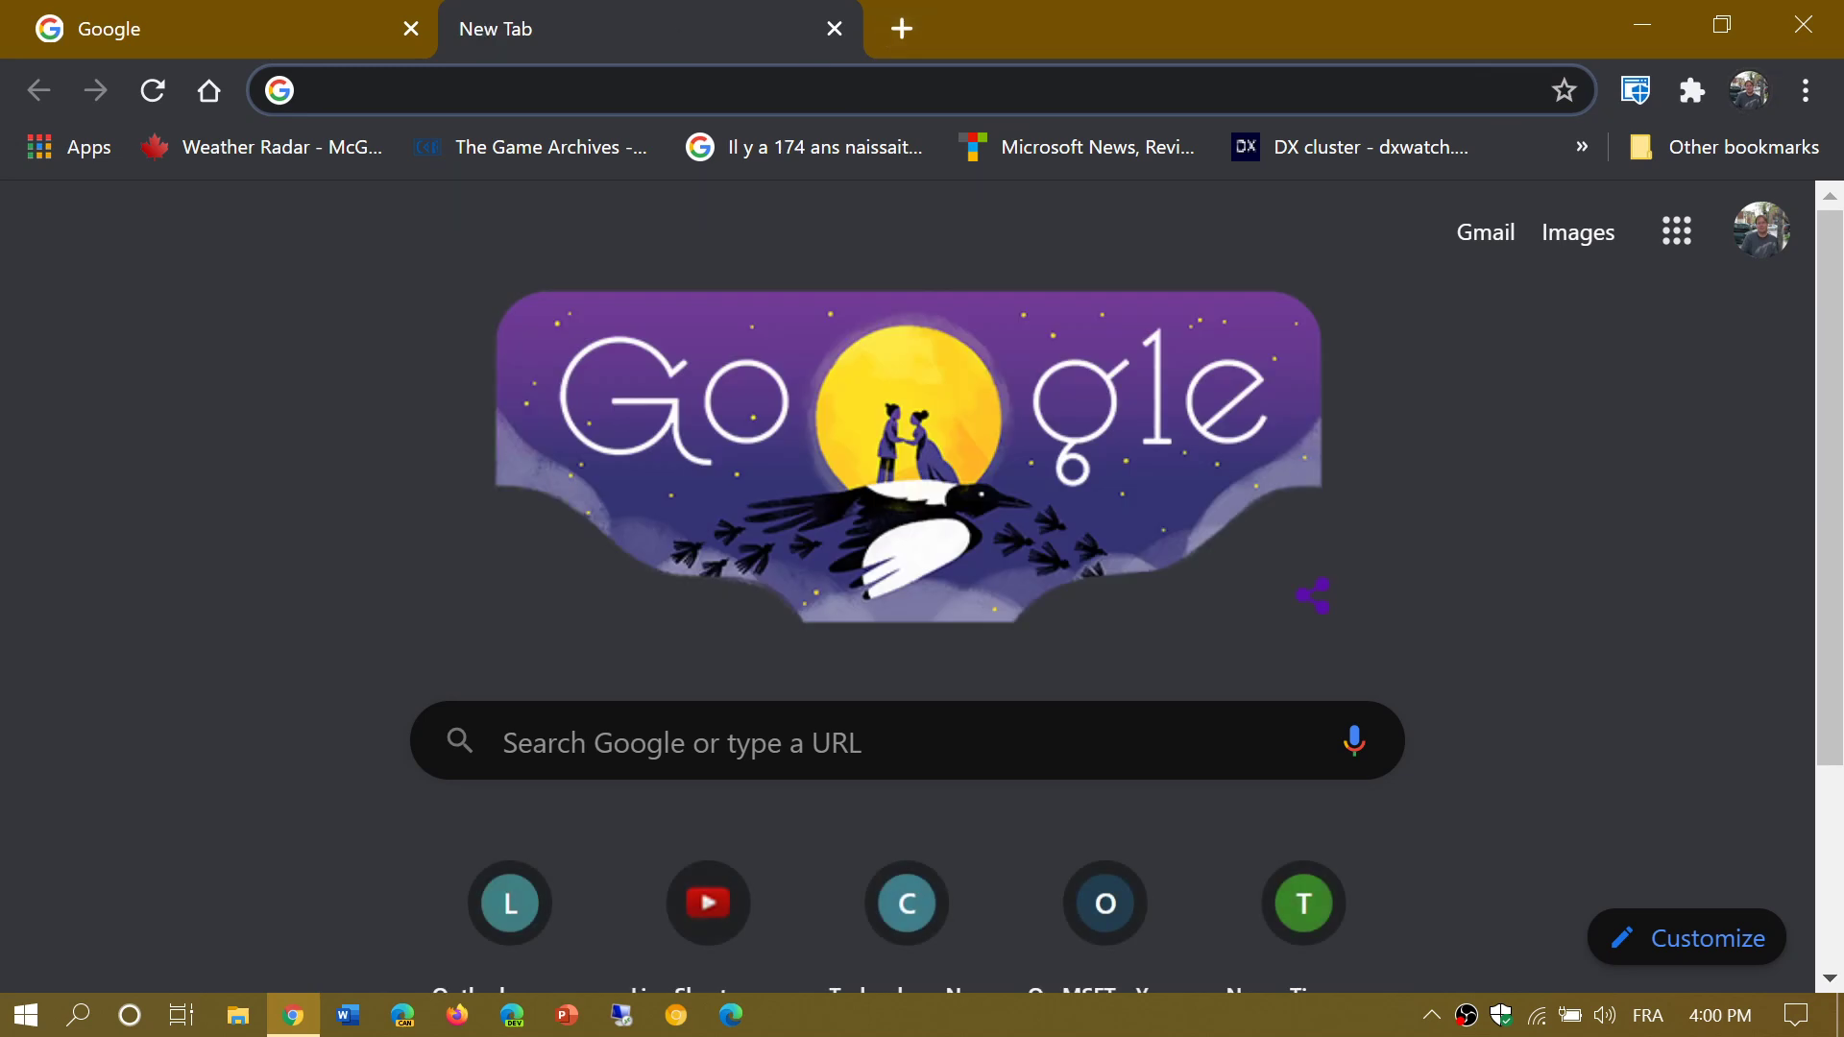
pyautogui.click(890, 23)
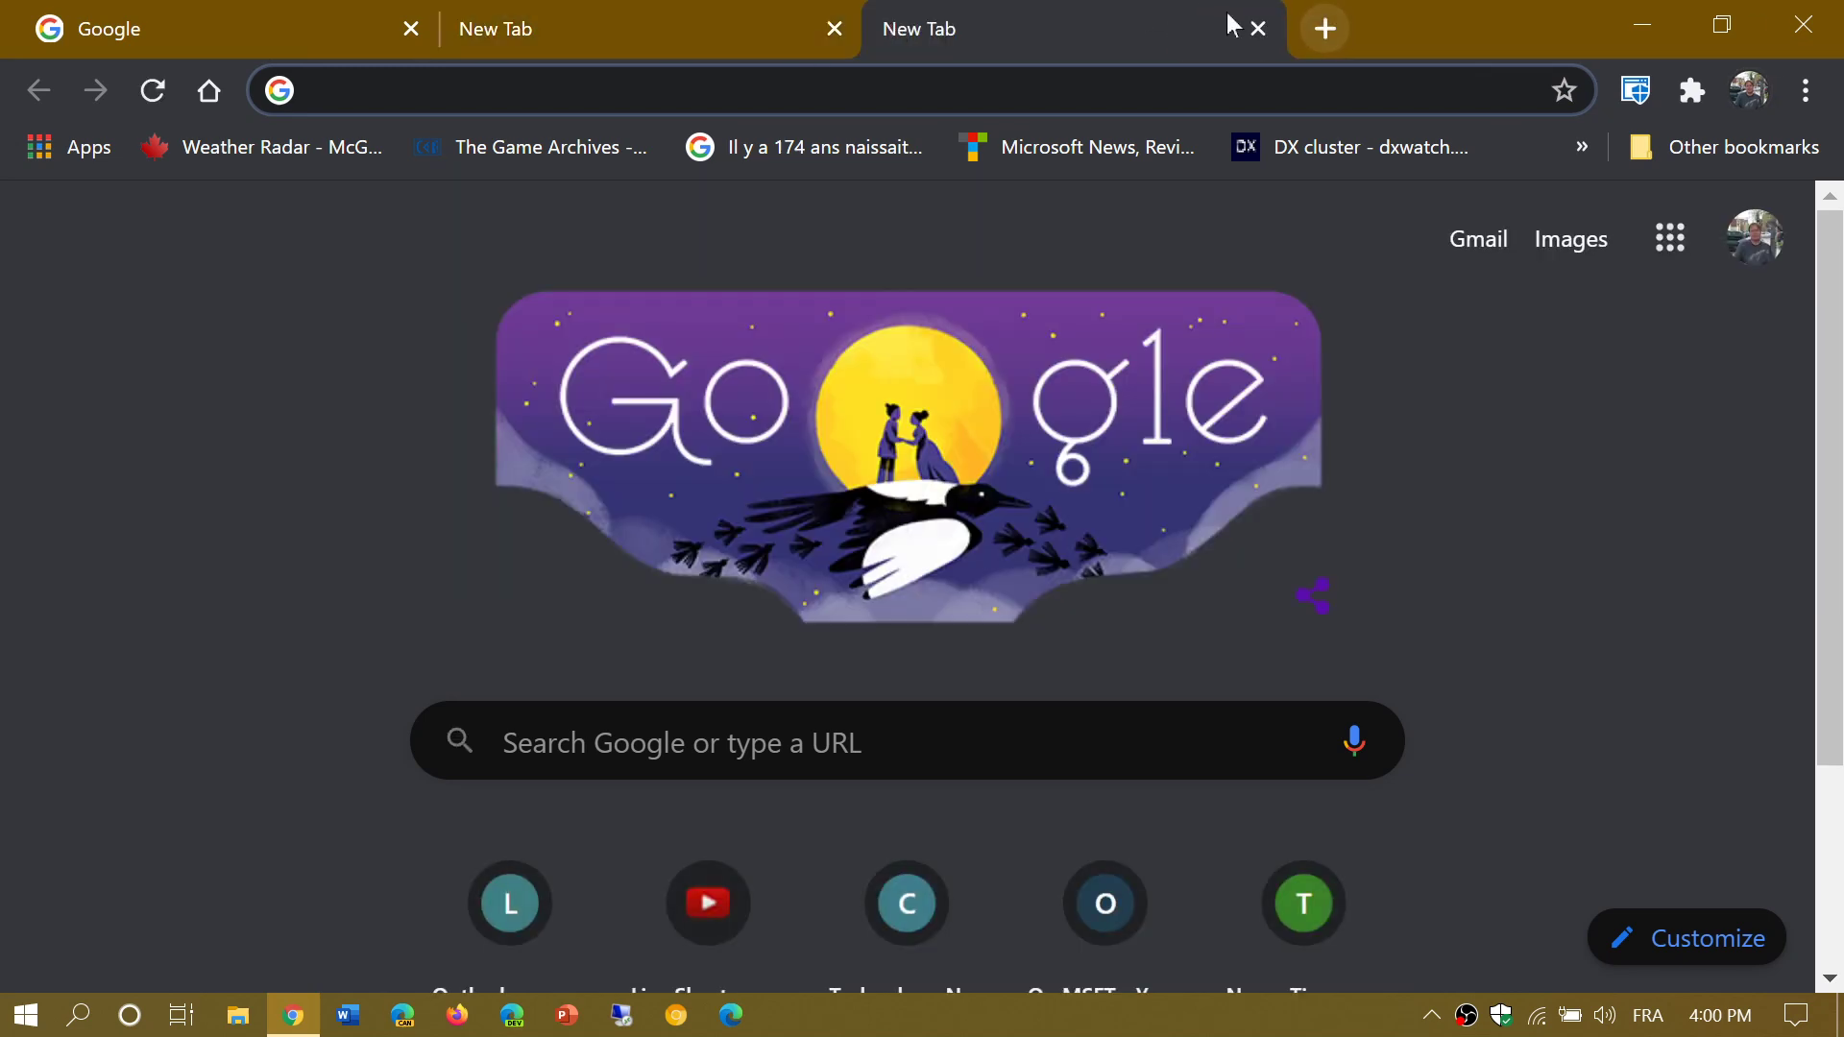
pyautogui.click(1323, 29)
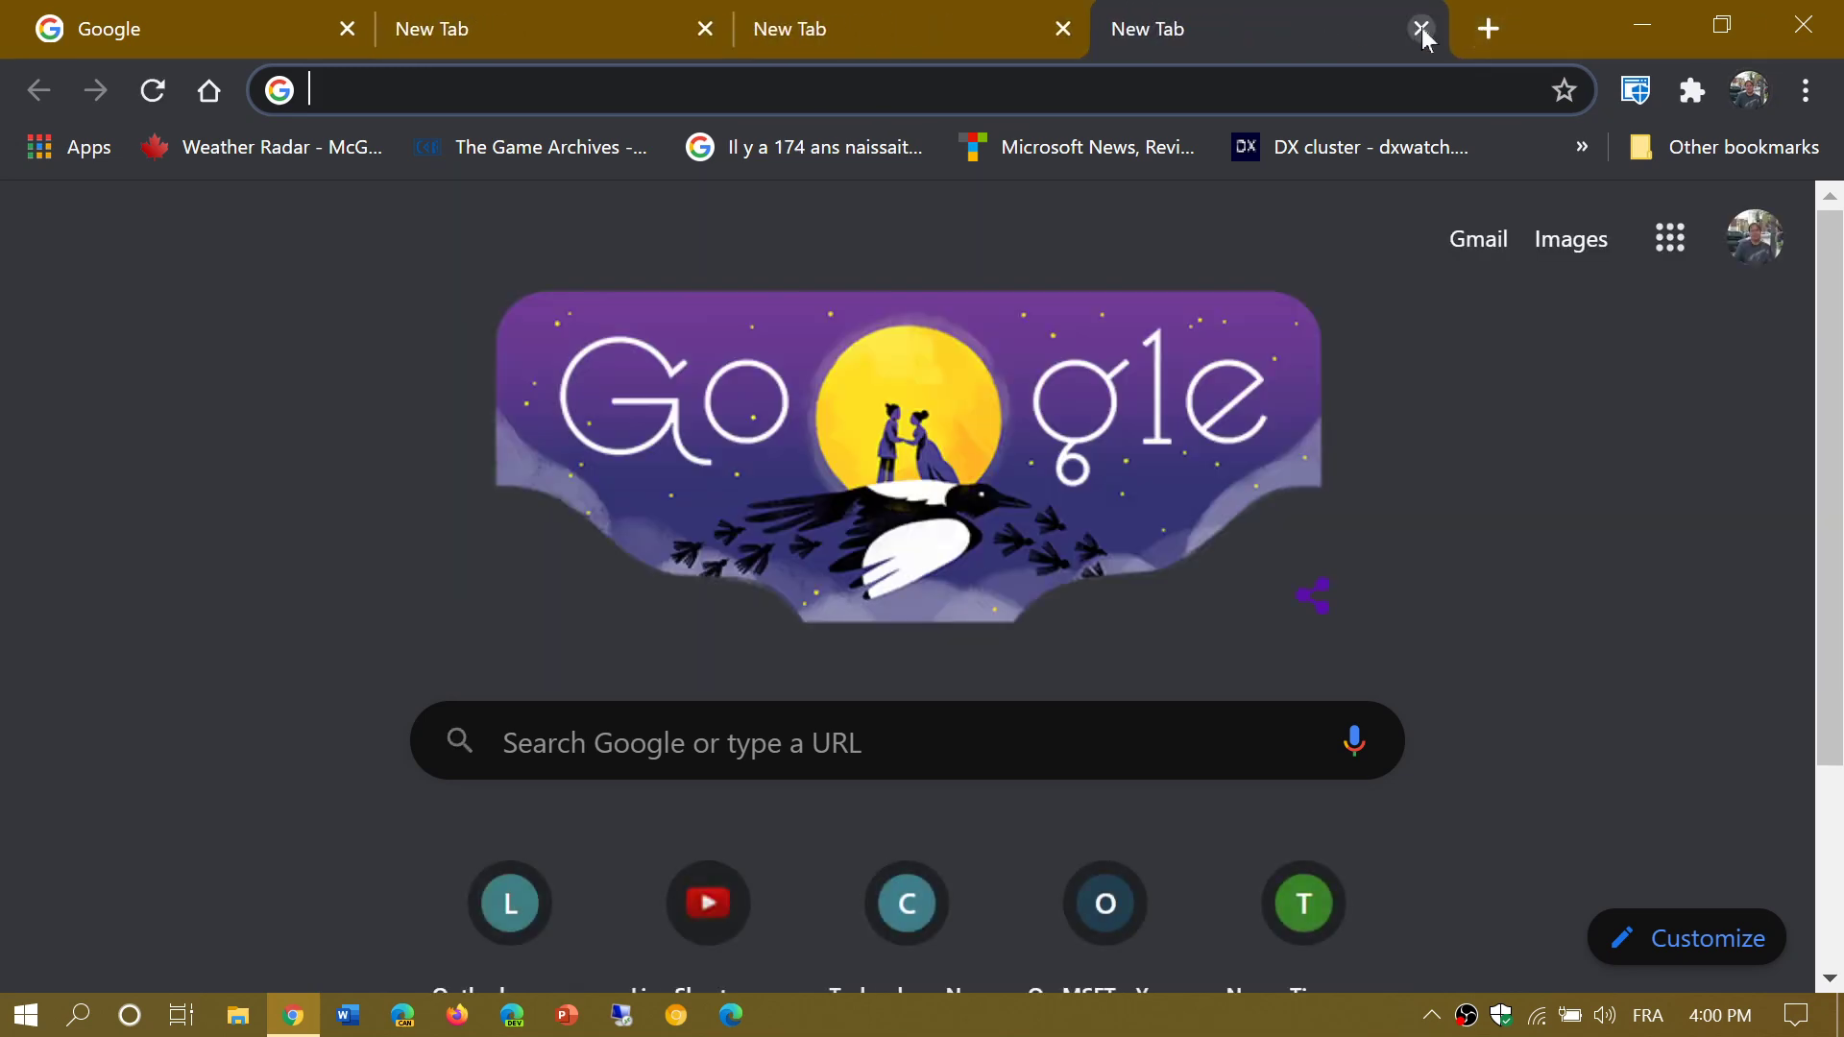
pyautogui.click(1422, 27)
pyautogui.click(1258, 29)
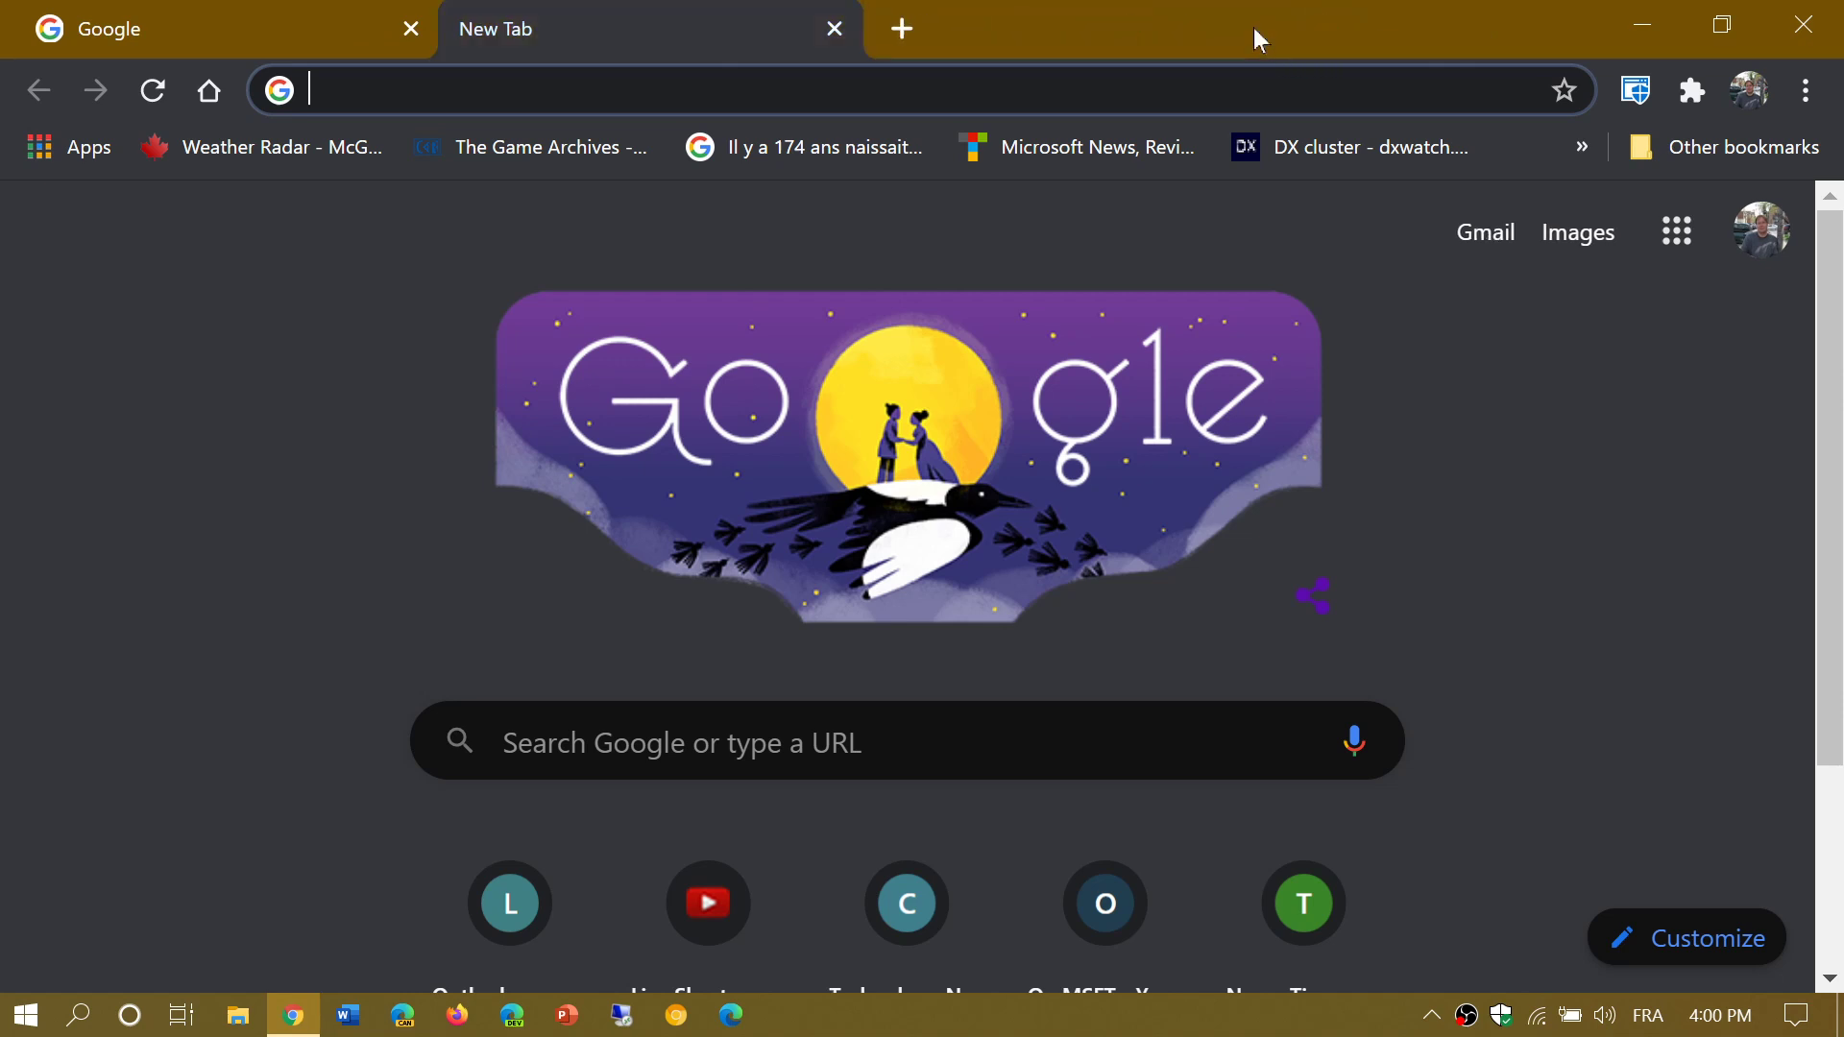
pyautogui.click(834, 29)
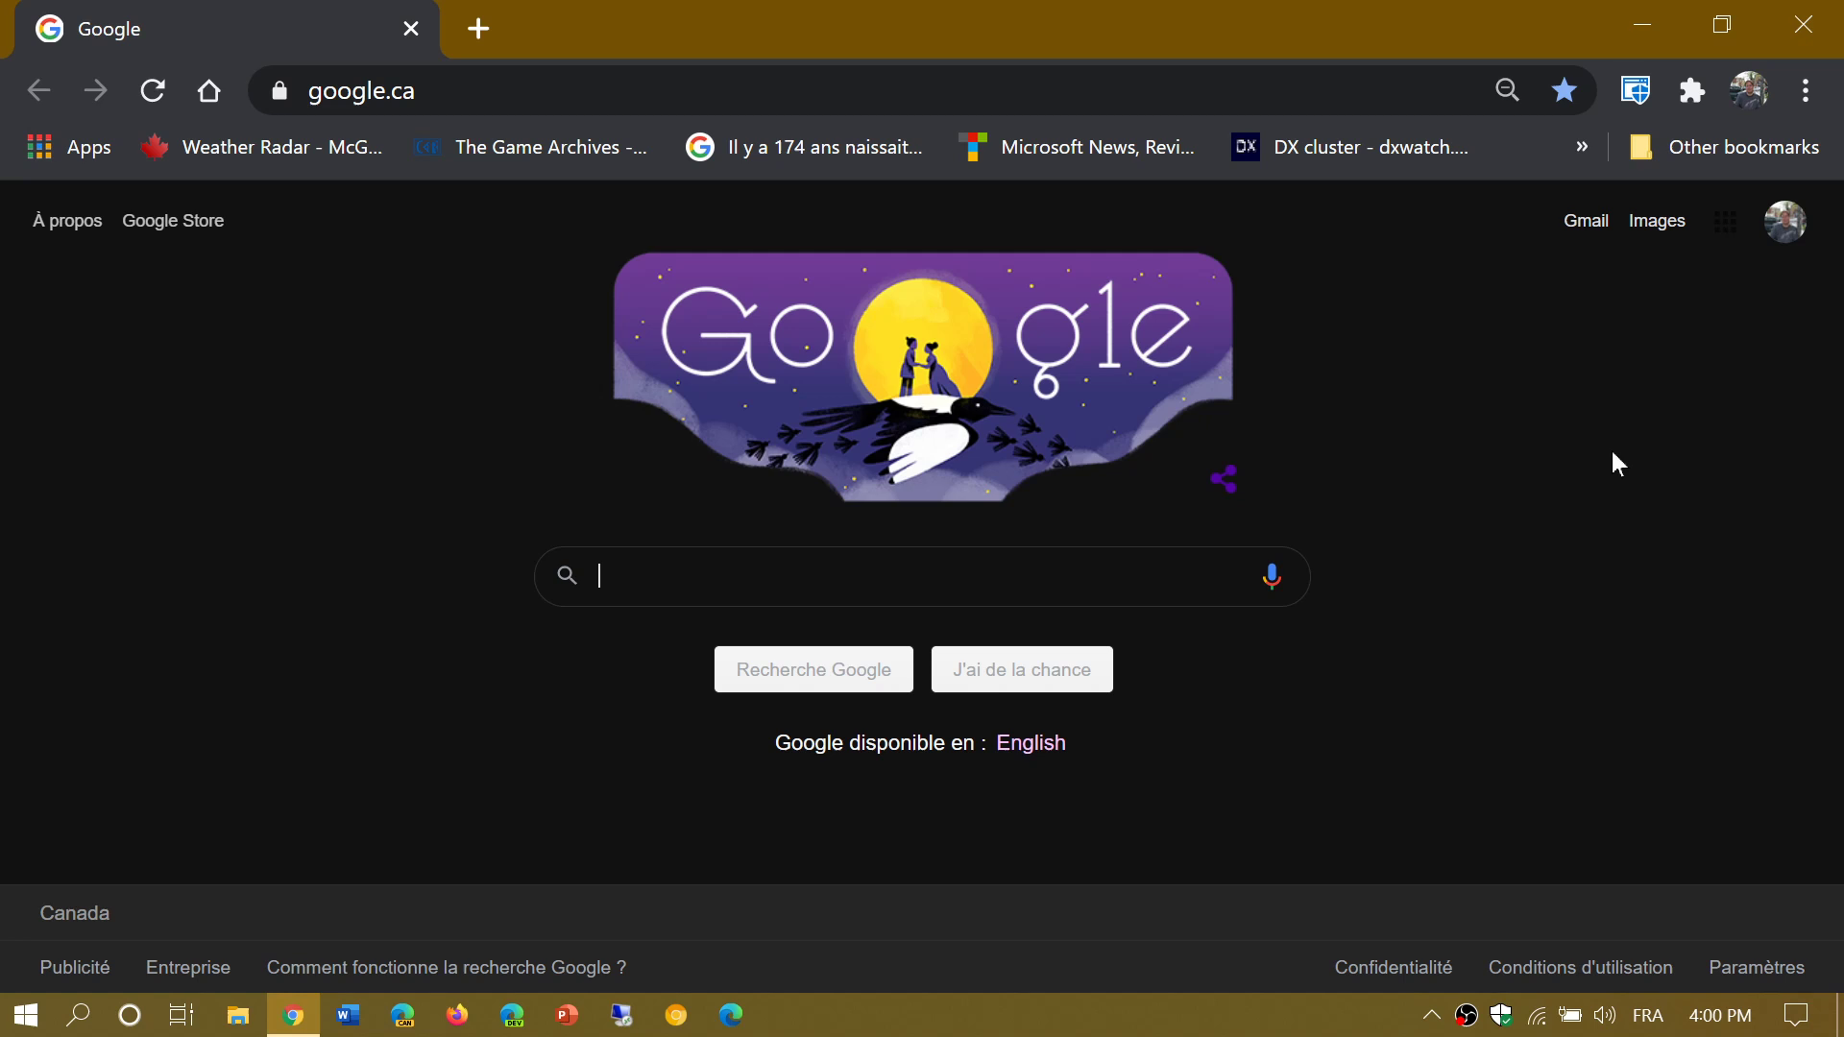
# Confirm Chrome is version 85.0.4183.83 and up to date, then close the browser.
pyautogui.click(1805, 92)
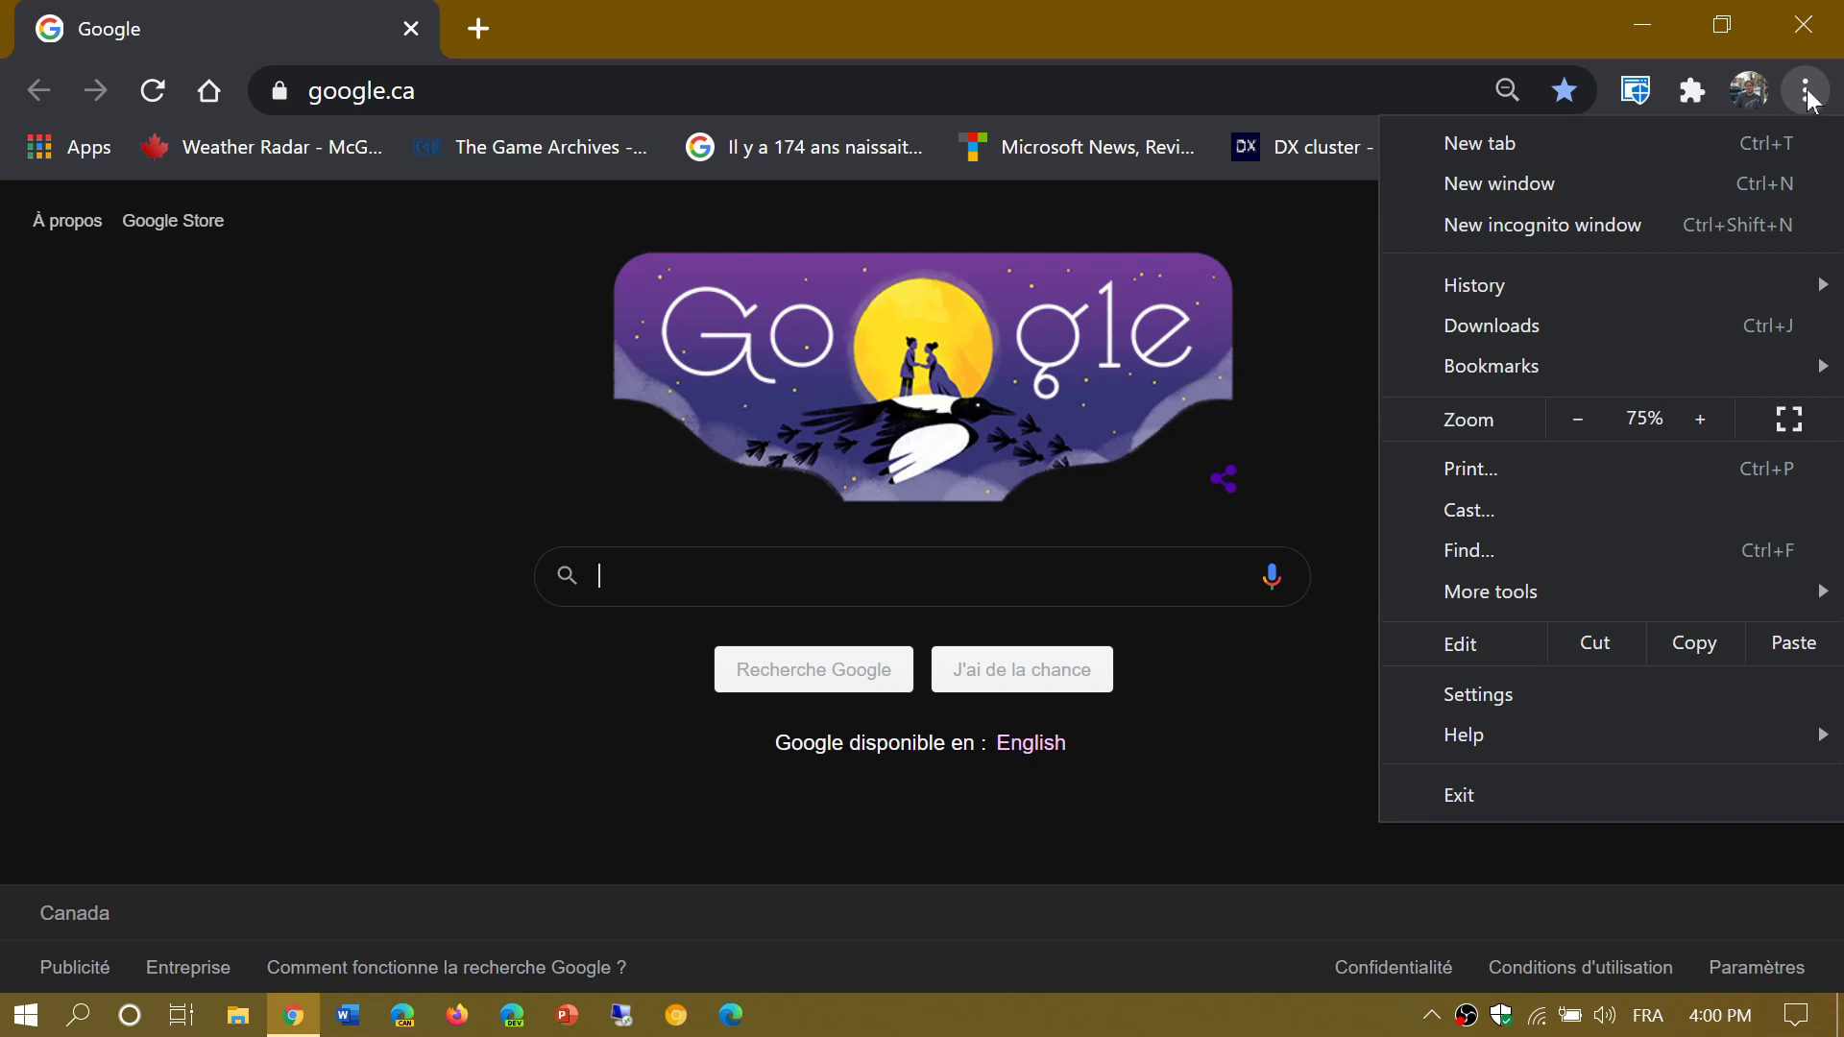
pyautogui.moveTo(1582, 741)
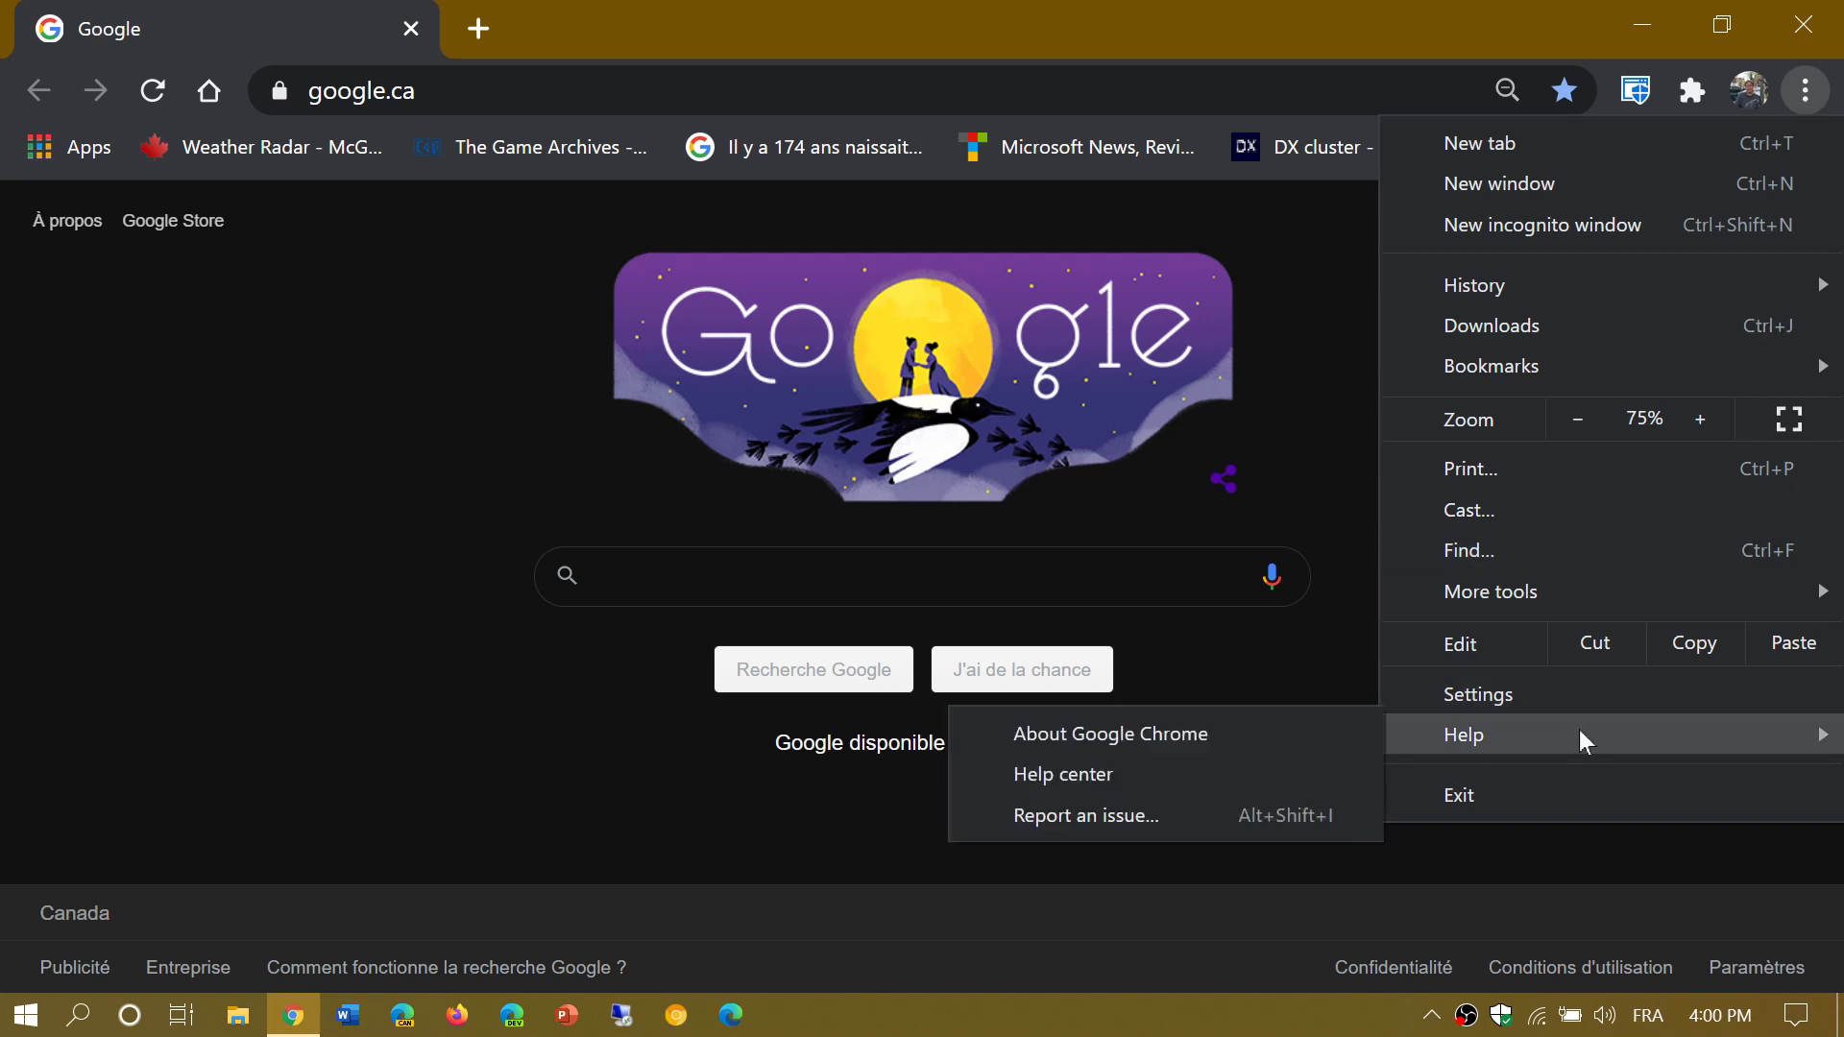
pyautogui.click(1220, 733)
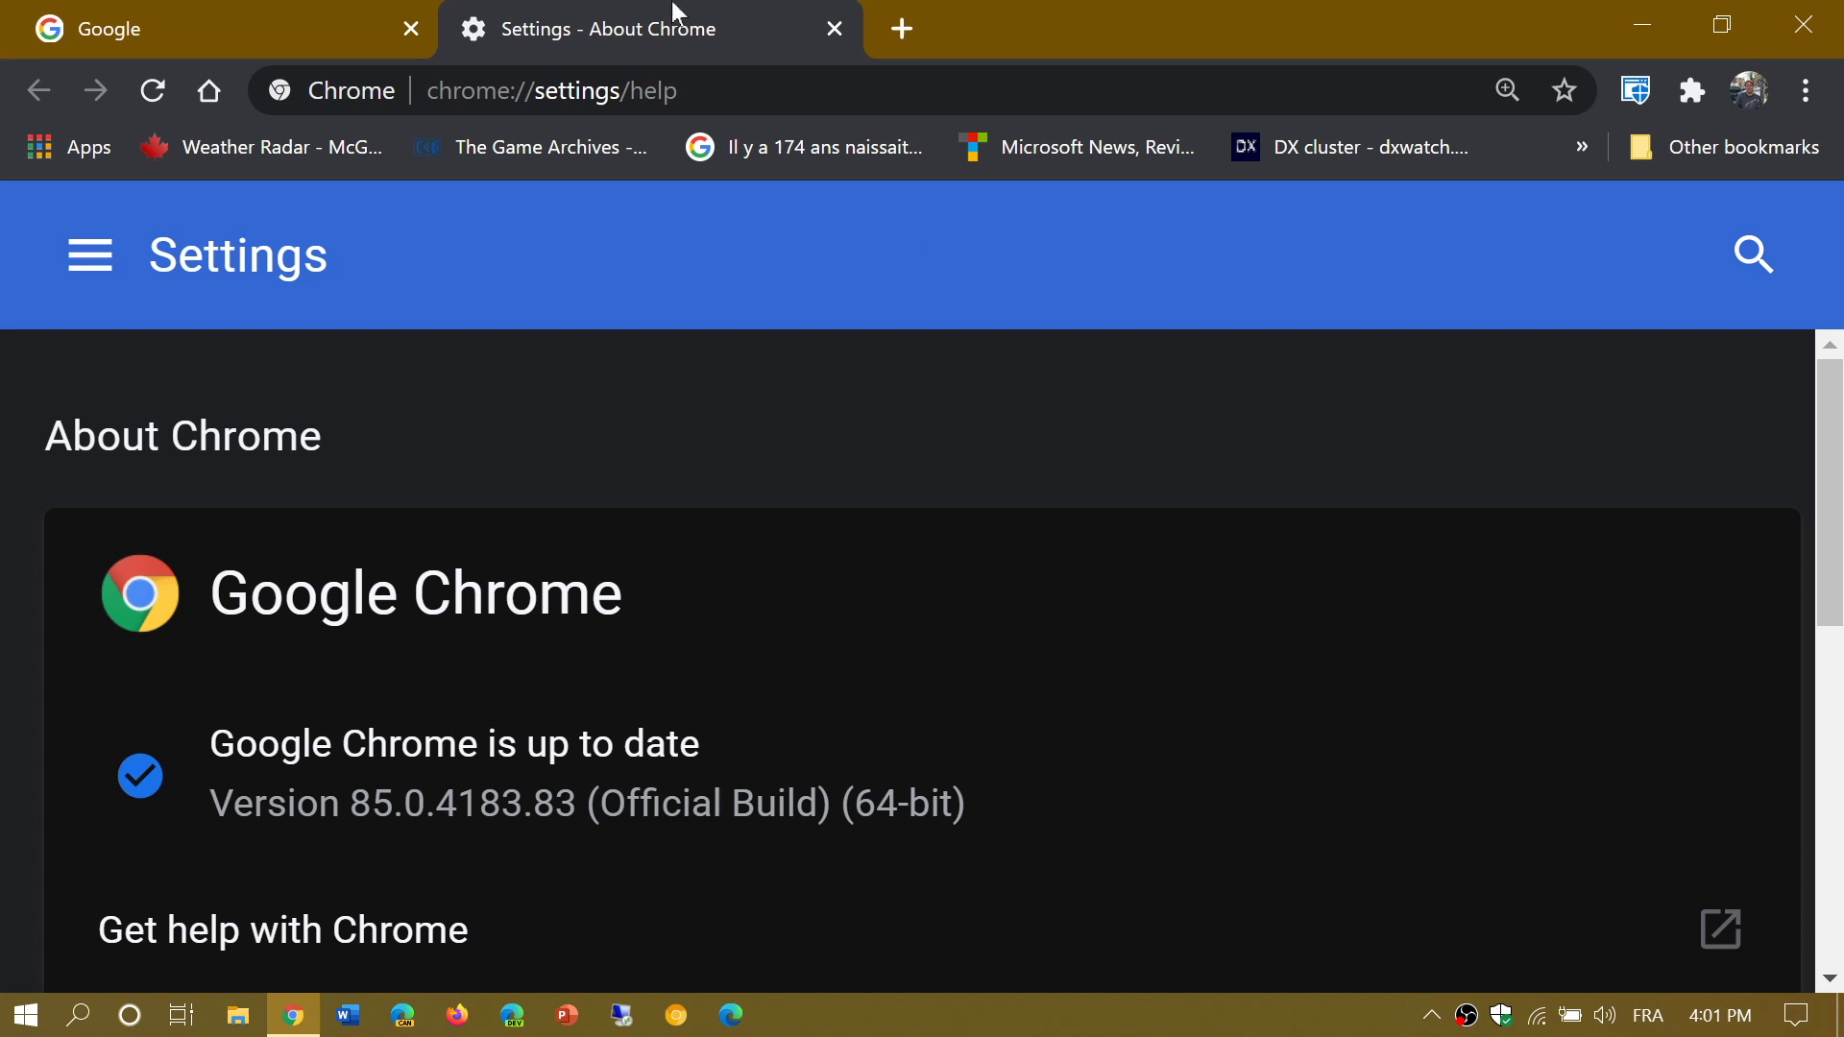
pyautogui.click(835, 29)
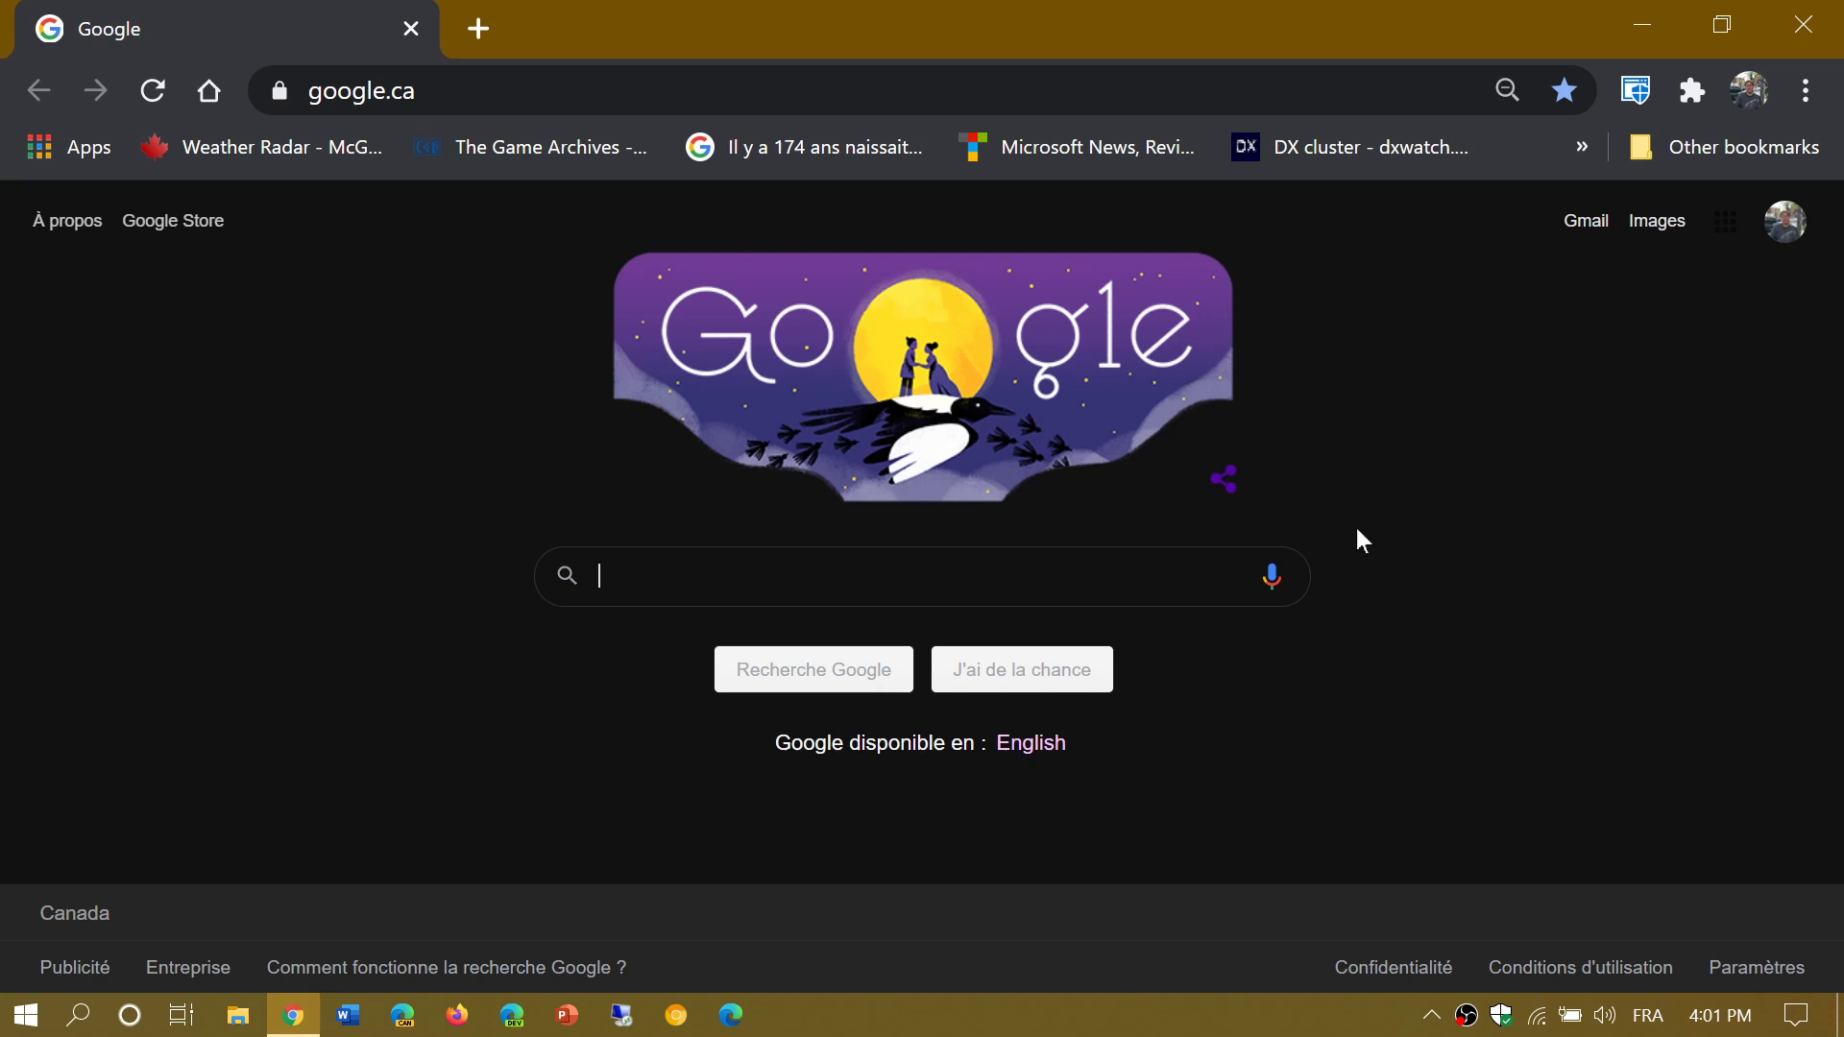
pyautogui.click(1813, 38)
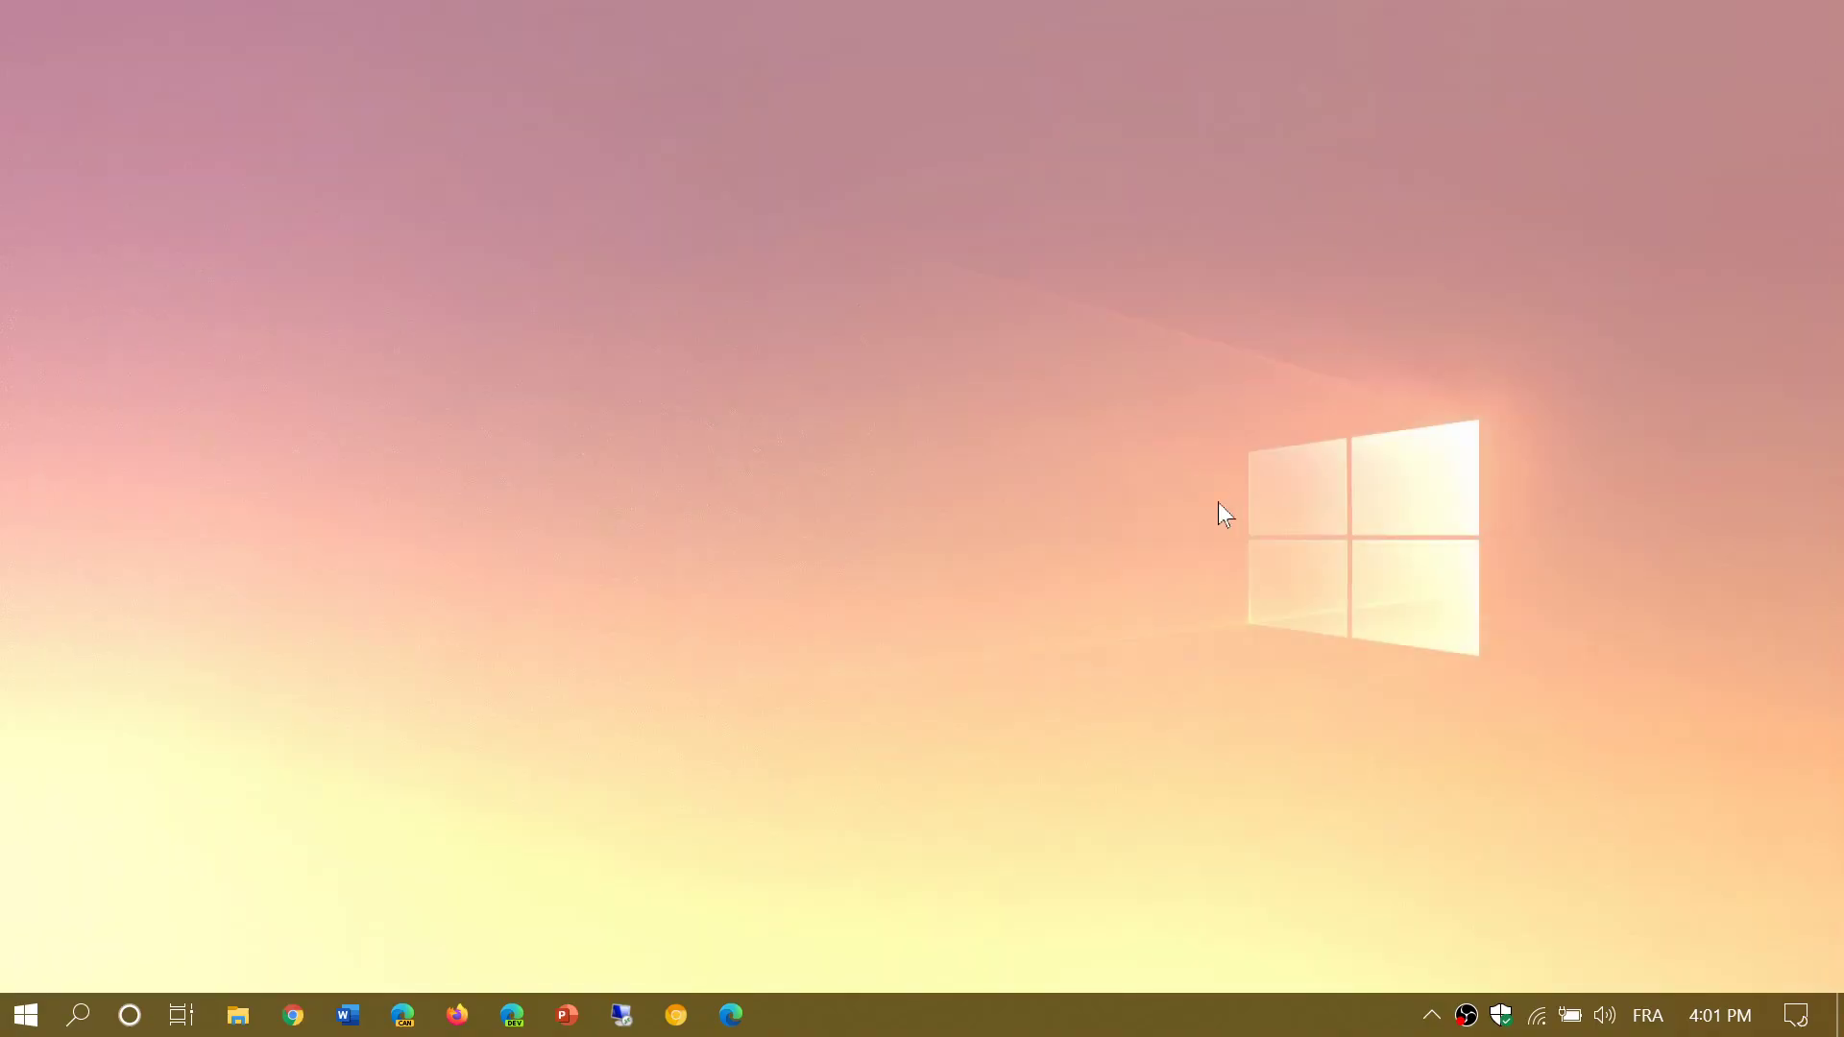